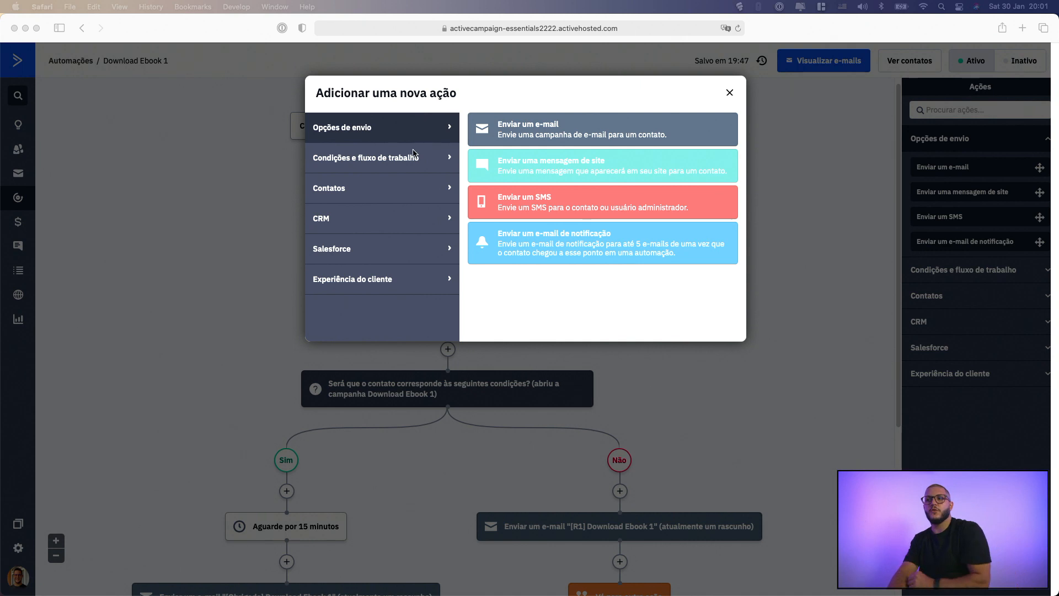
Start a Dividir action before the first e-mail and try an even split whose A/B test ends on a date
click(416, 153)
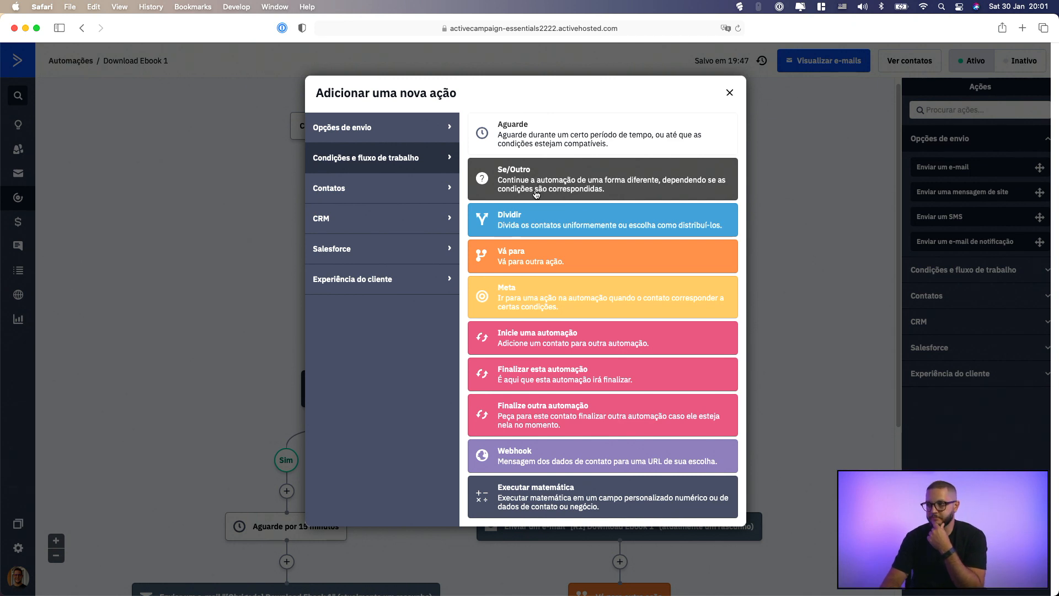
click(576, 223)
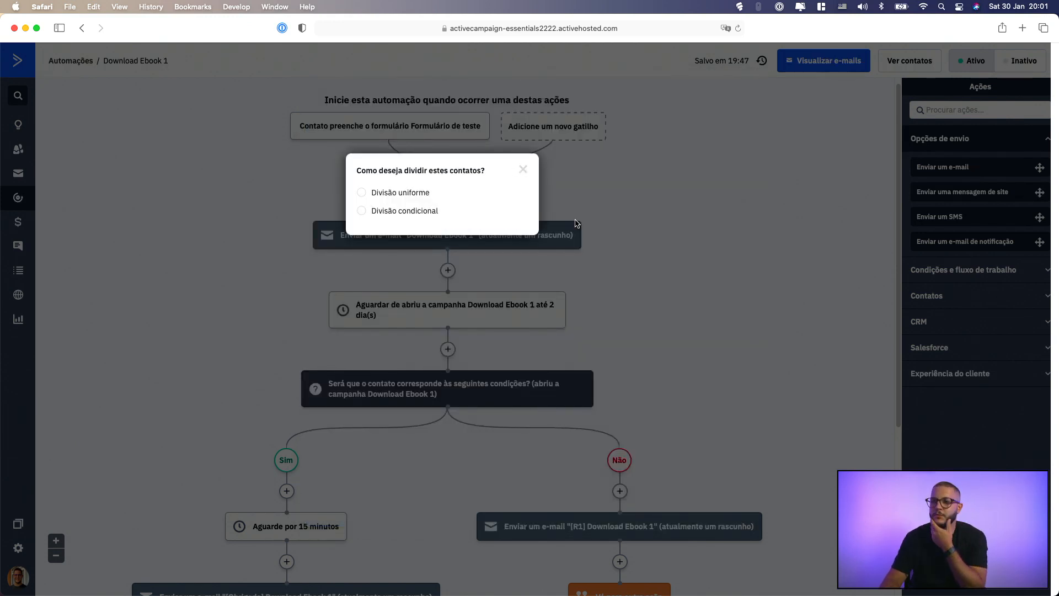
click(418, 199)
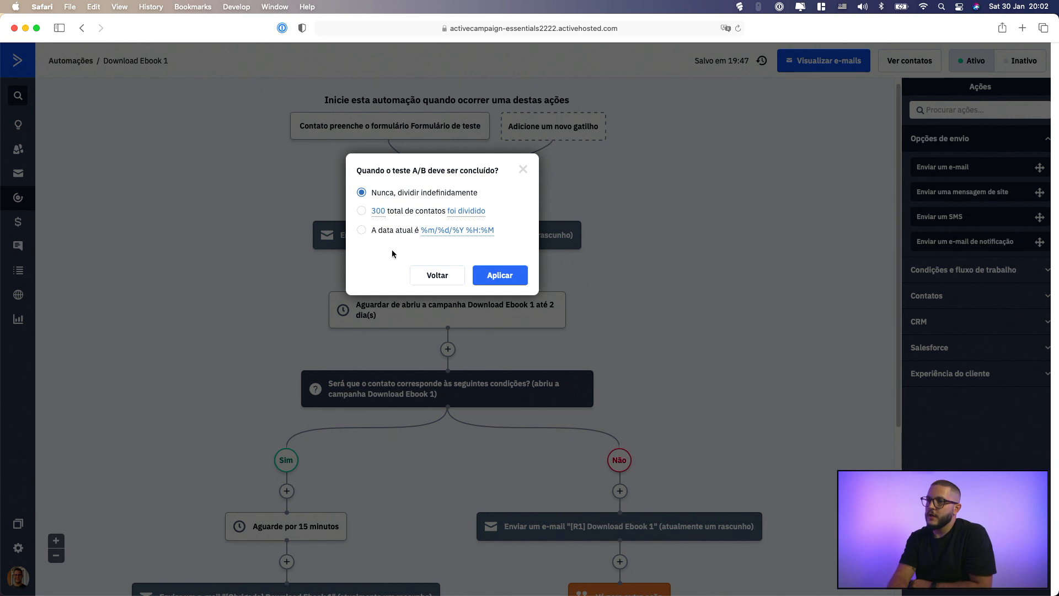
click(362, 230)
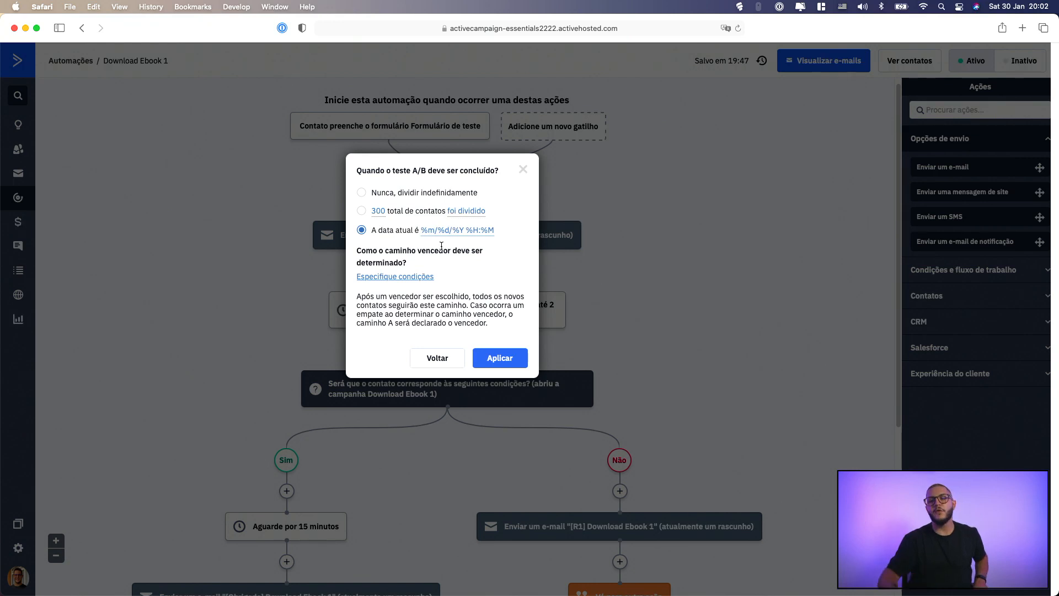
click(440, 356)
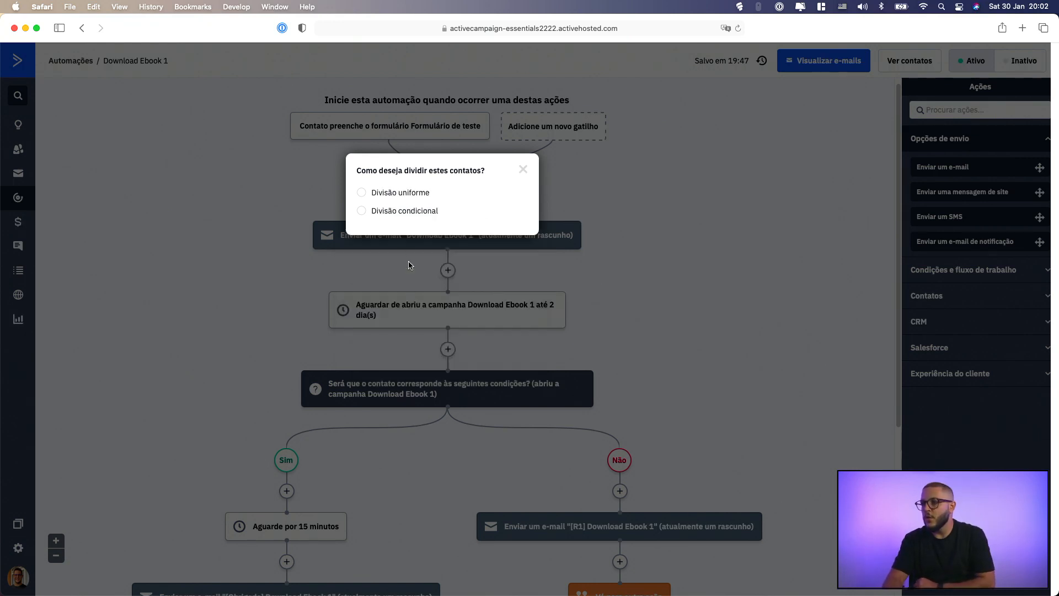
Try a conditional split that sends contacts to path A until a date, and return to the split type choice
click(406, 211)
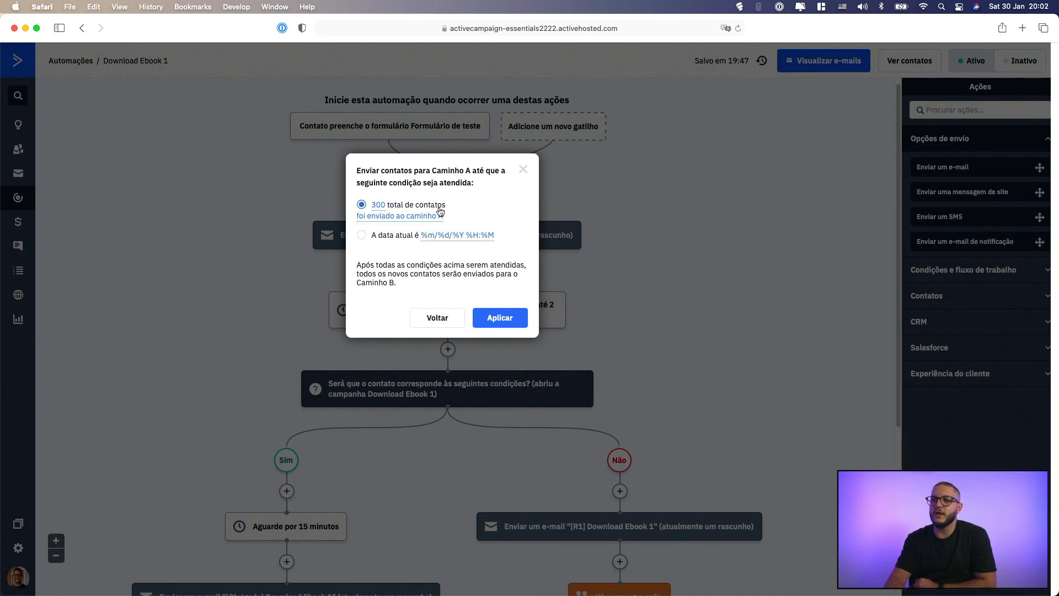
click(401, 235)
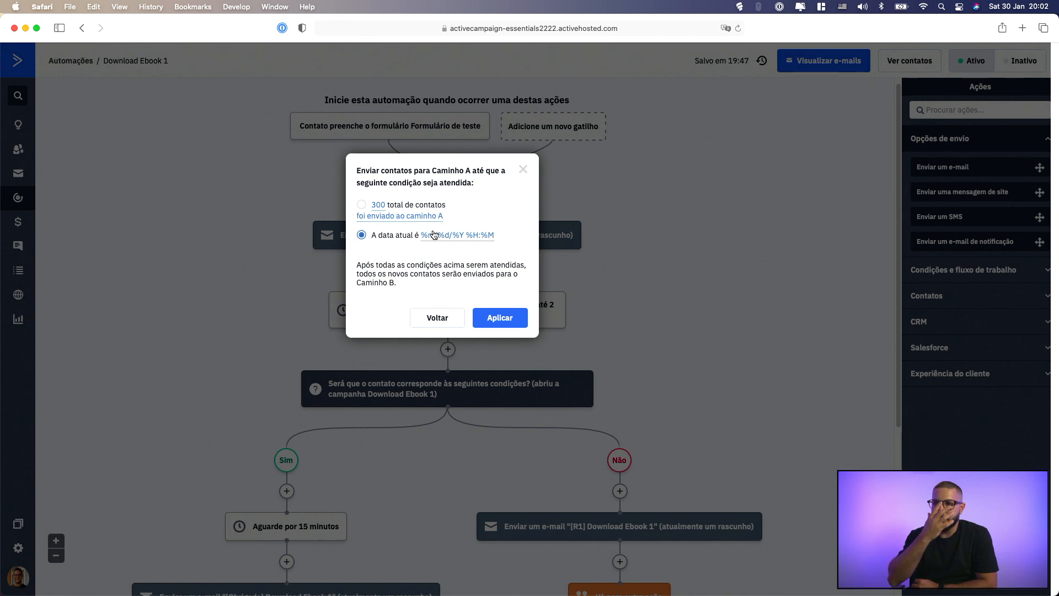
click(429, 316)
Apply an even split (Divisão uniforme) that never concludes and divides contacts indefinitely
click(391, 195)
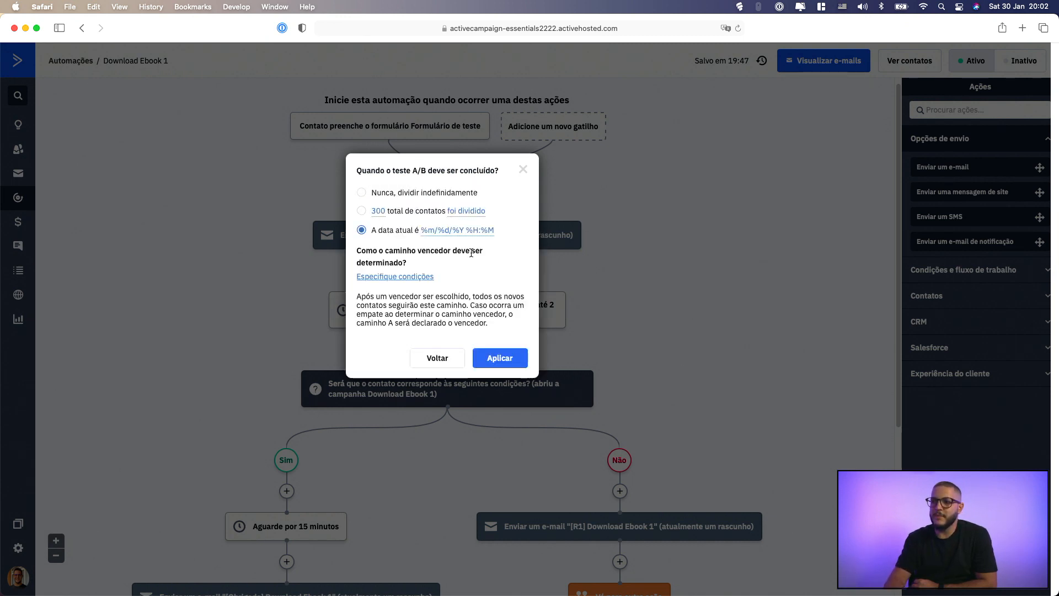
click(387, 196)
click(493, 282)
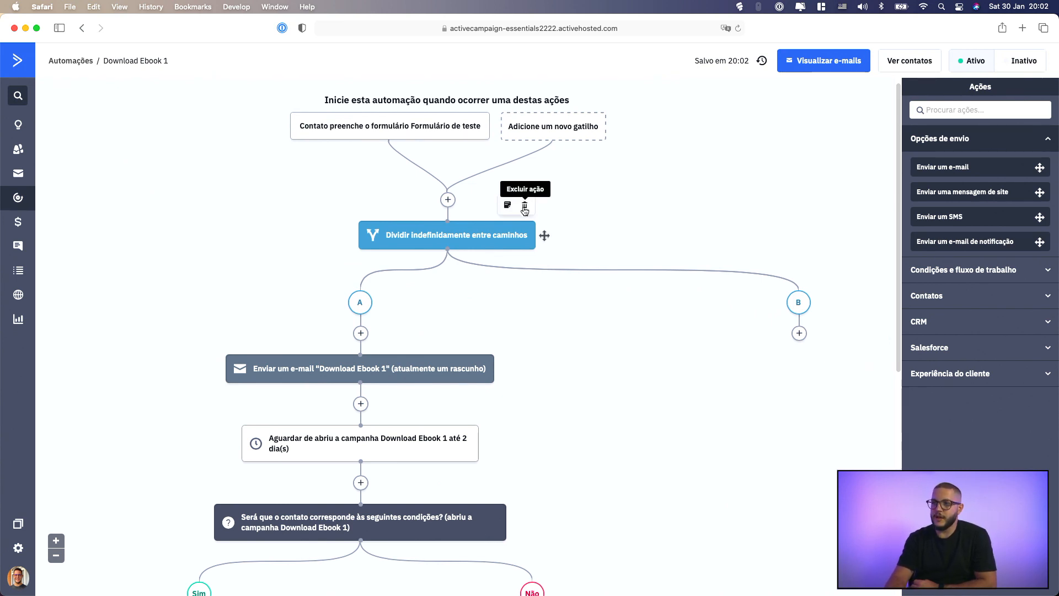
Delete the split action while keeping path A, and reload the automation page
click(527, 211)
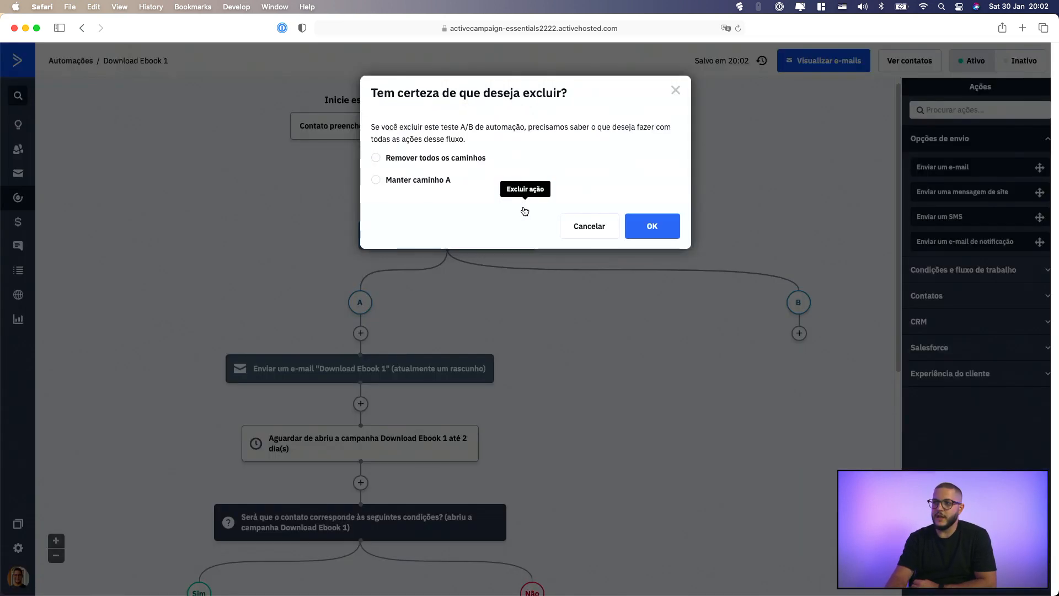
click(441, 181)
click(662, 227)
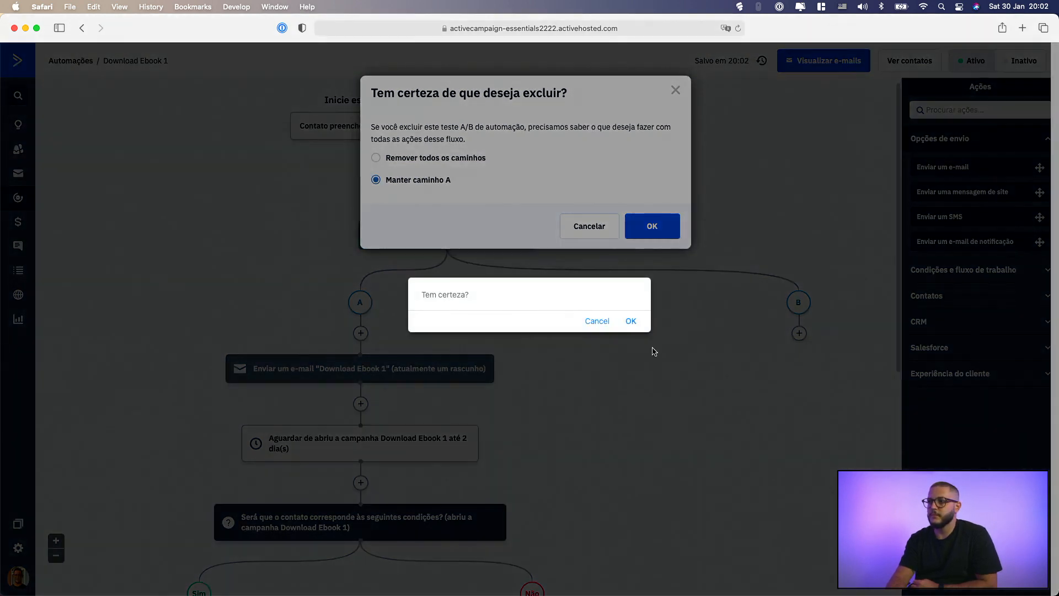
click(631, 321)
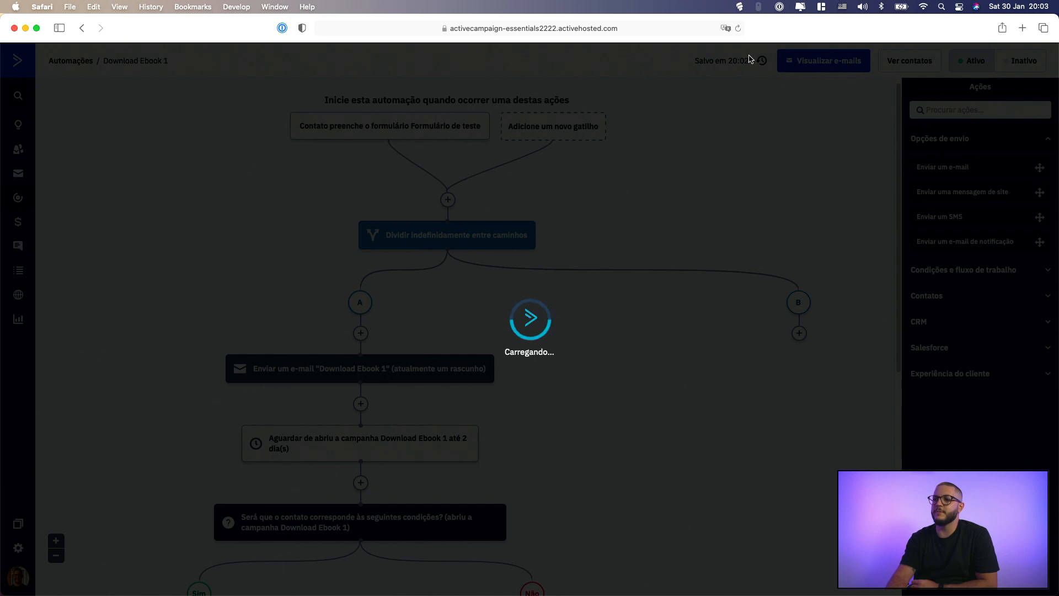
click(738, 28)
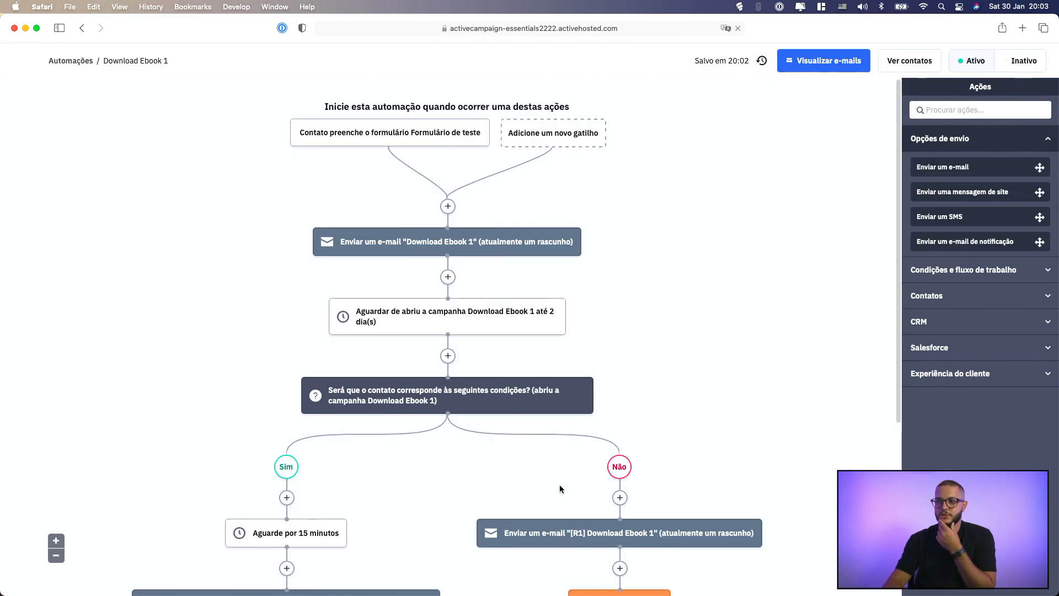
click(448, 207)
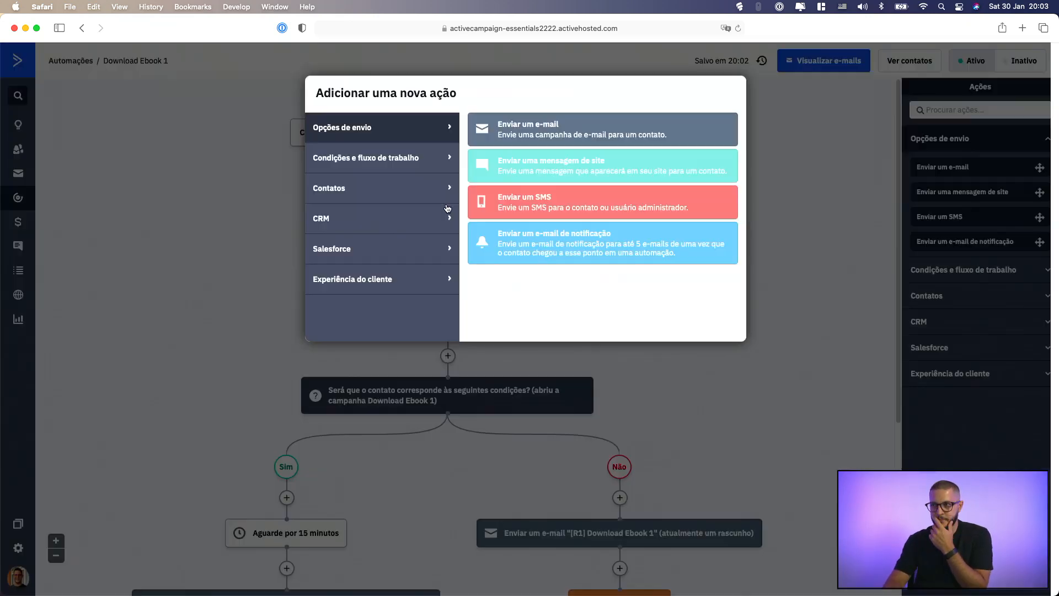
click(399, 158)
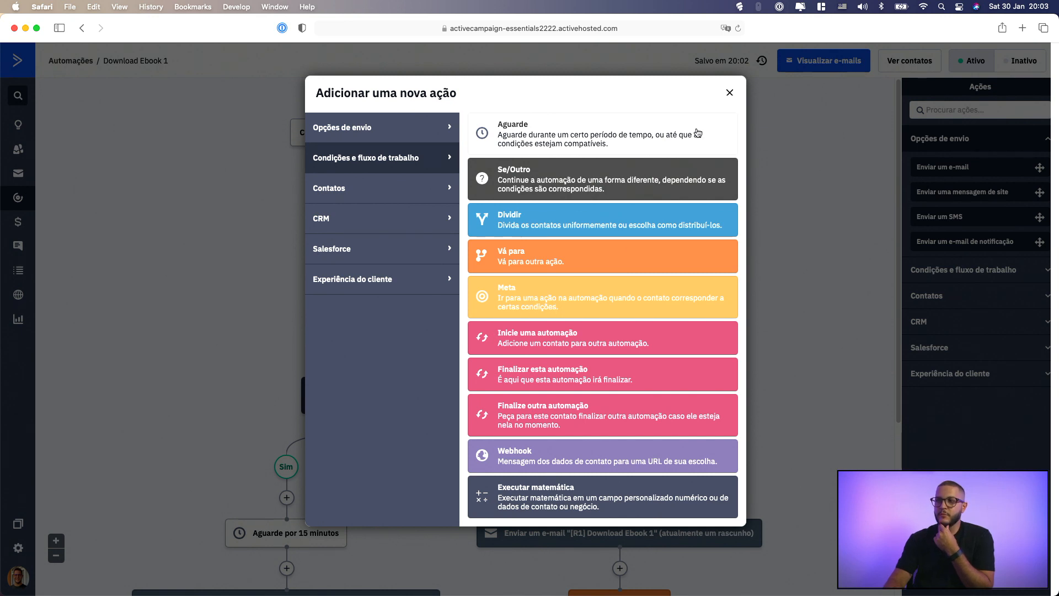
click(730, 92)
Delete the 15-minute wait and the "[Obrigado] Download Ebook 1" e-mail from the Sim branch
scroll(473, 420, down, 1)
scroll(473, 419, down, 2)
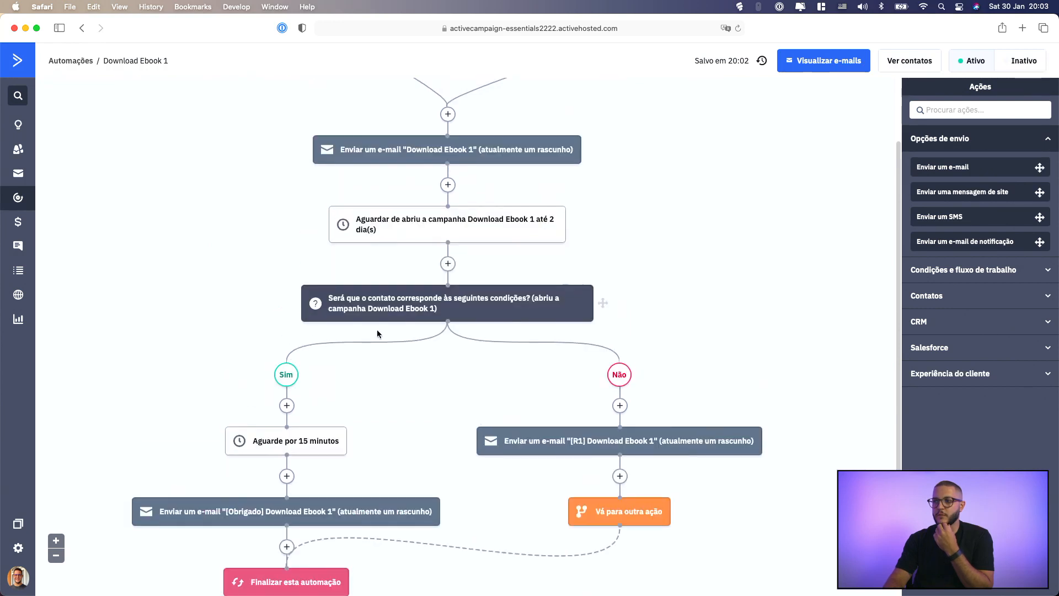
mouse_move(342, 422)
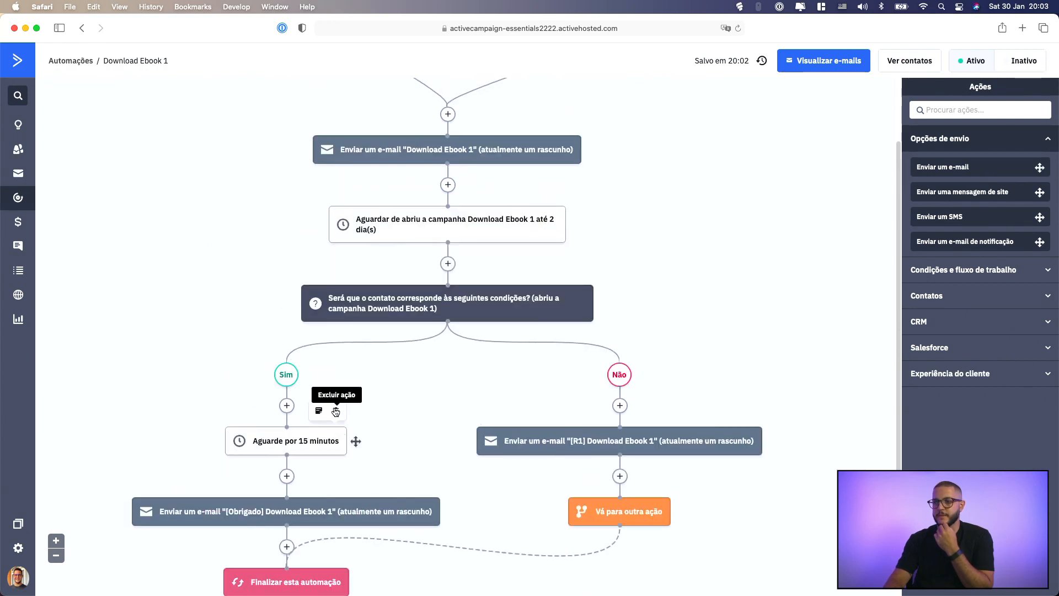
click(335, 411)
click(640, 324)
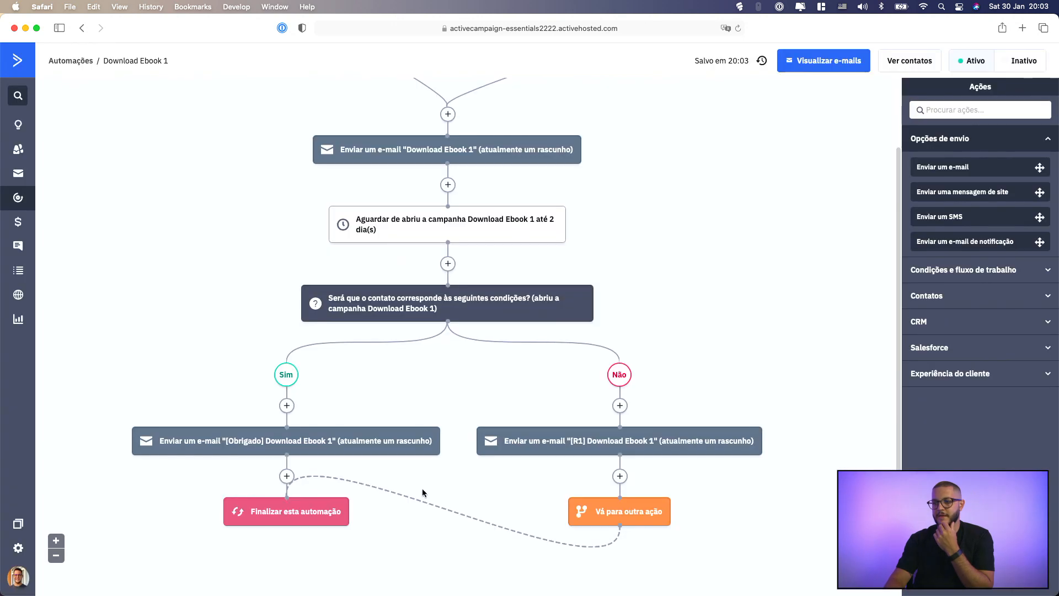
mouse_move(429, 442)
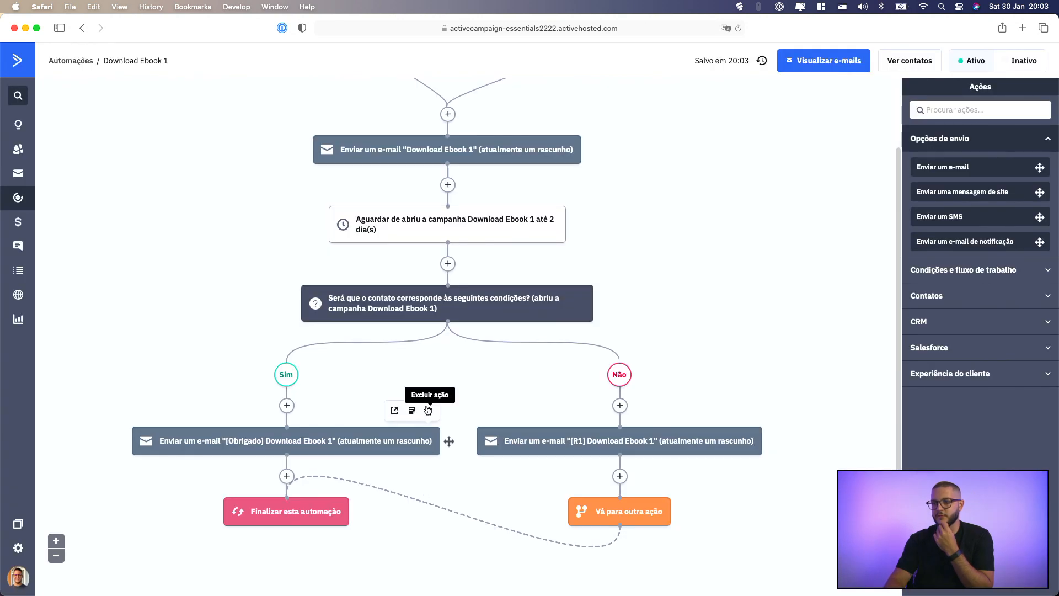
click(429, 410)
click(630, 353)
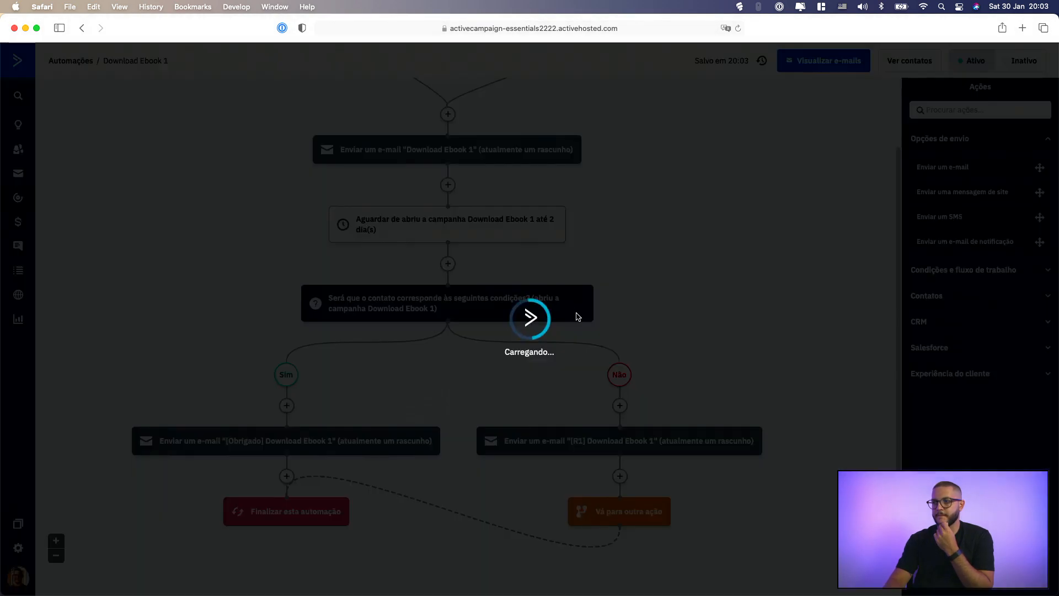
Delete the if/else condition on opening the Download Ebook 1 campaign, removing both the Sim and Não branches
mouse_move(570, 310)
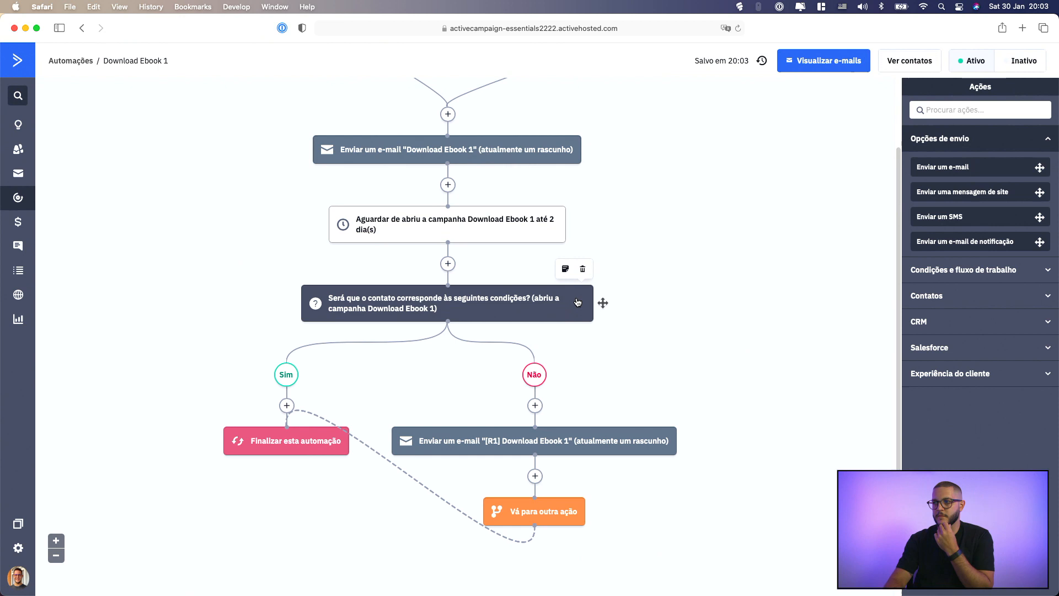
click(583, 270)
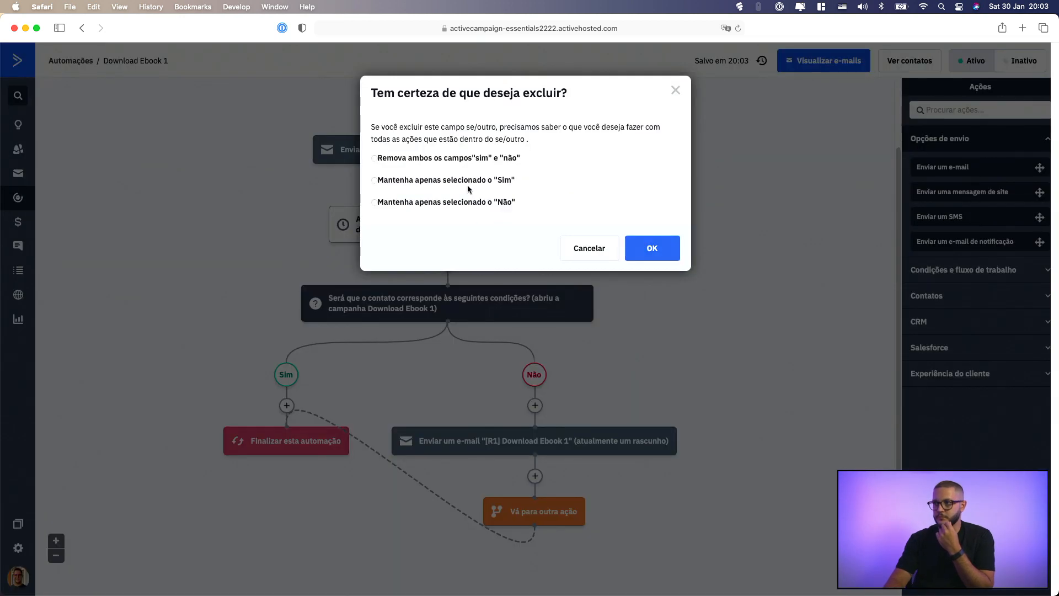
click(473, 159)
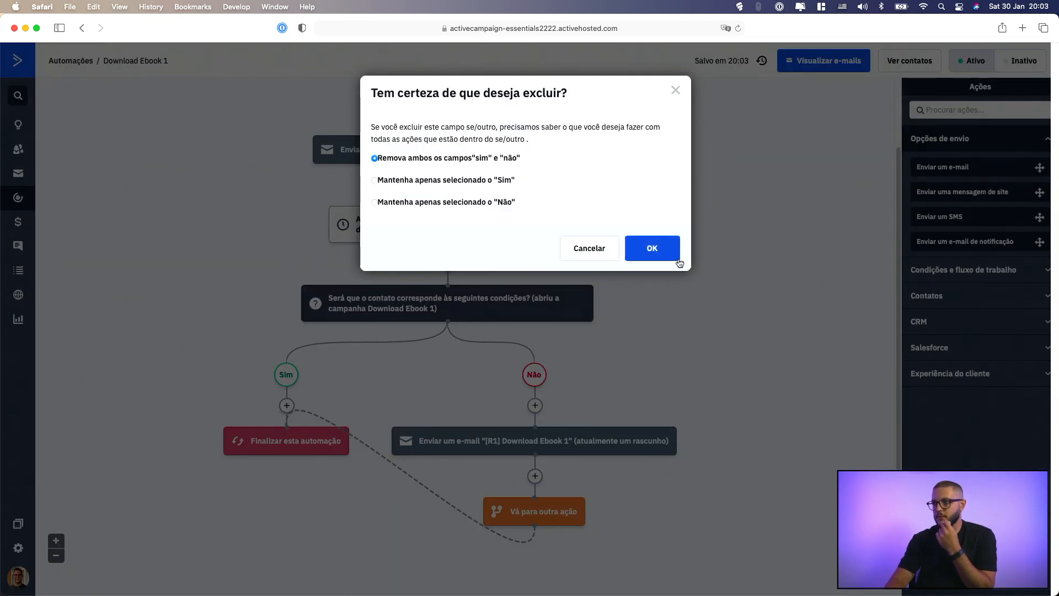
click(680, 263)
click(632, 320)
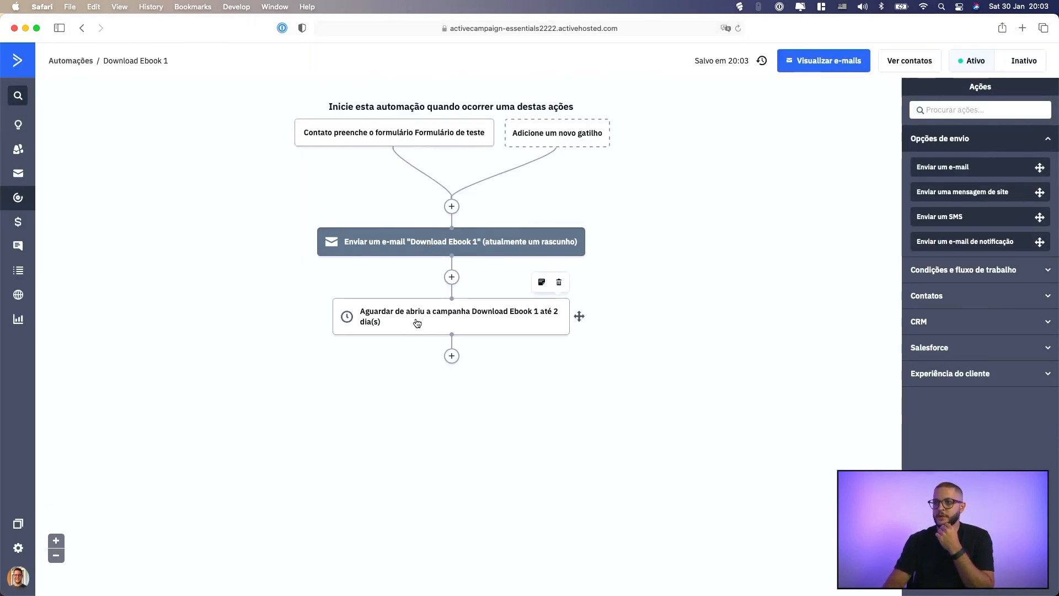
Add an action sending the "[R1] Download Ebook 1" e-mail after the two-day wait and dismiss the suggested actions
click(452, 356)
click(401, 135)
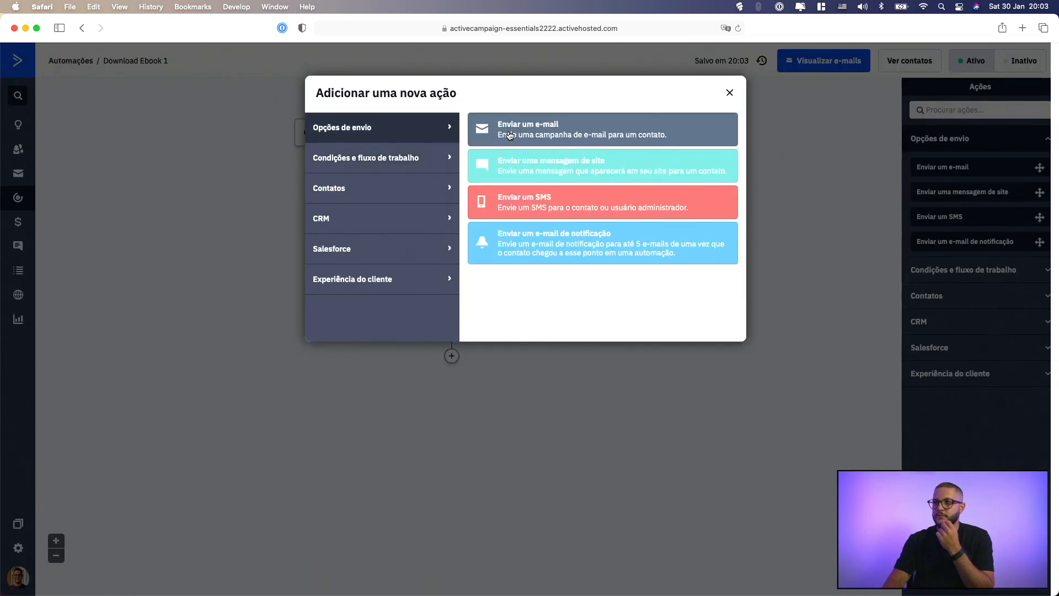
click(512, 135)
click(361, 326)
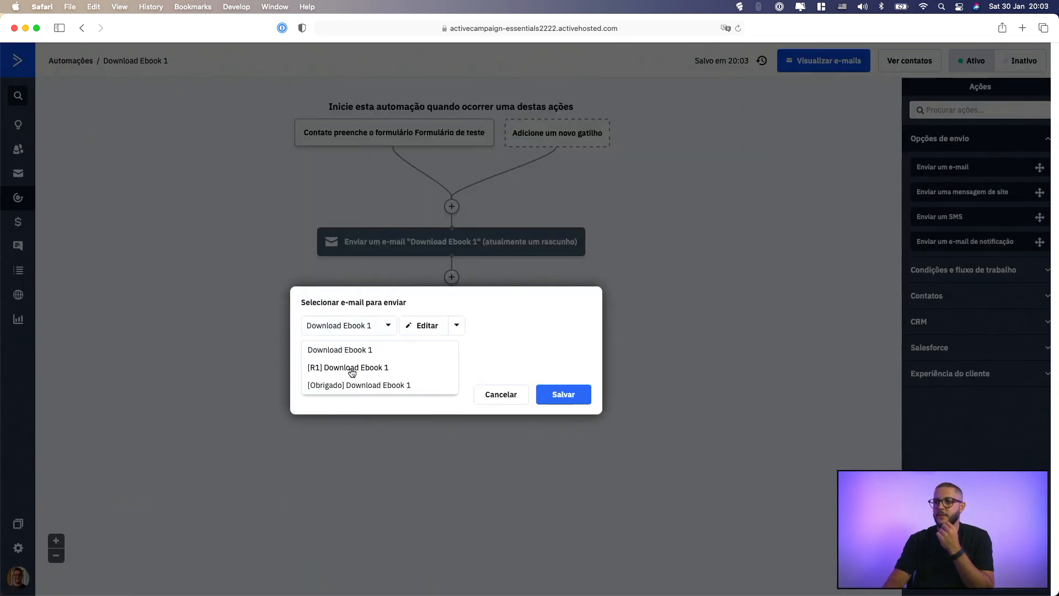
click(350, 368)
click(545, 394)
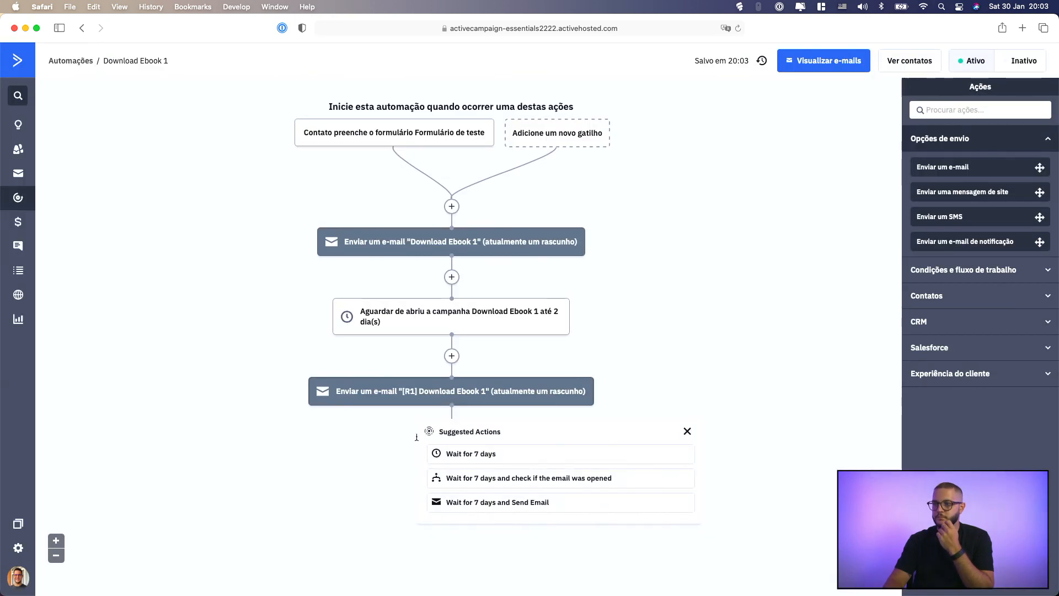
click(687, 431)
Add a Meta action after the [R1] e-mail and name it "Abriu Download Ebook 1"
click(453, 427)
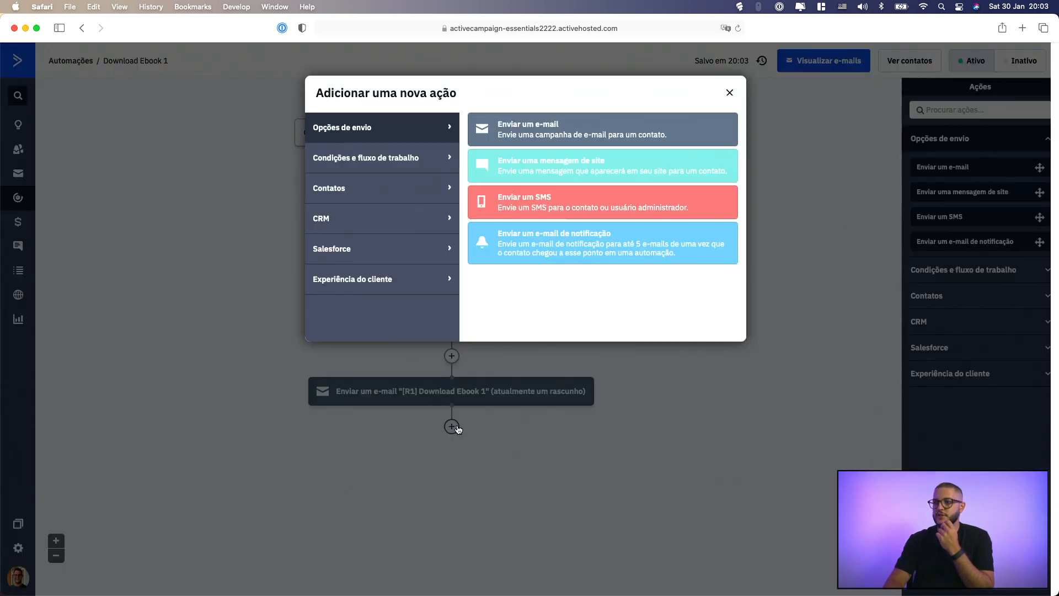
click(381, 159)
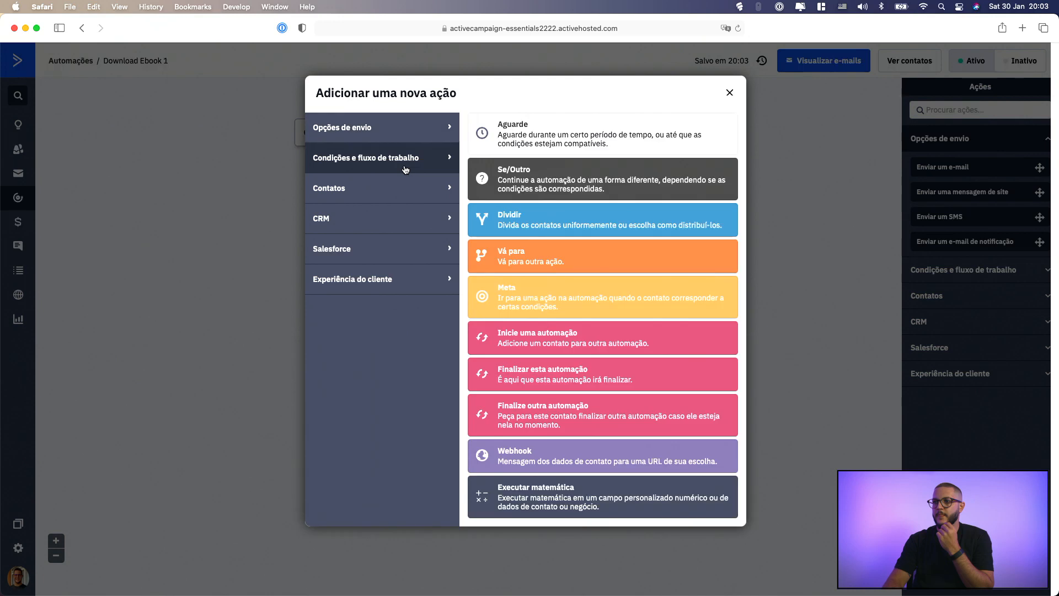
click(554, 300)
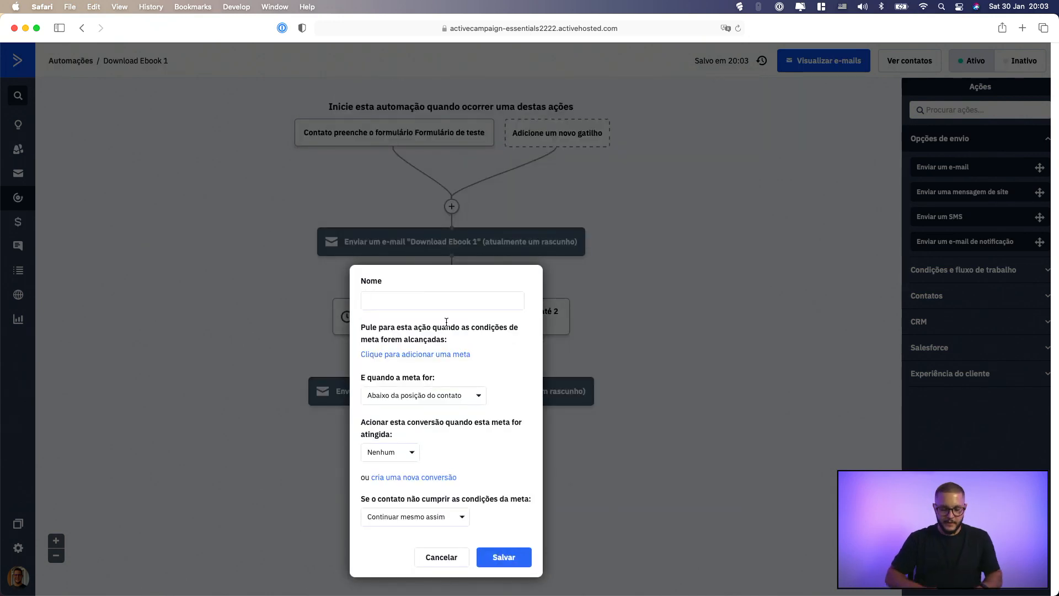
text(Abriu)
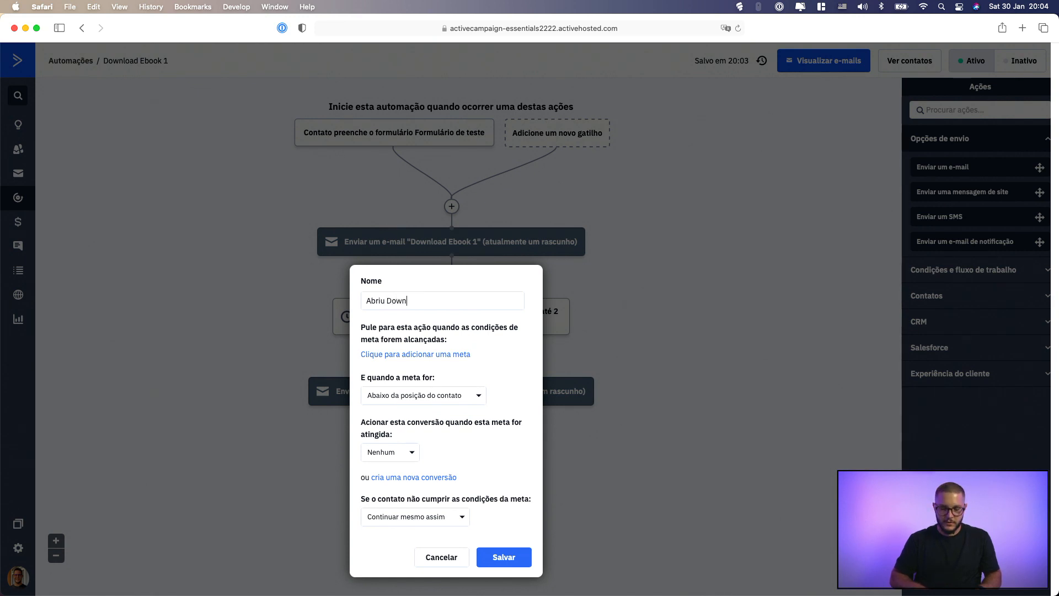
text(Download Ebook 1)
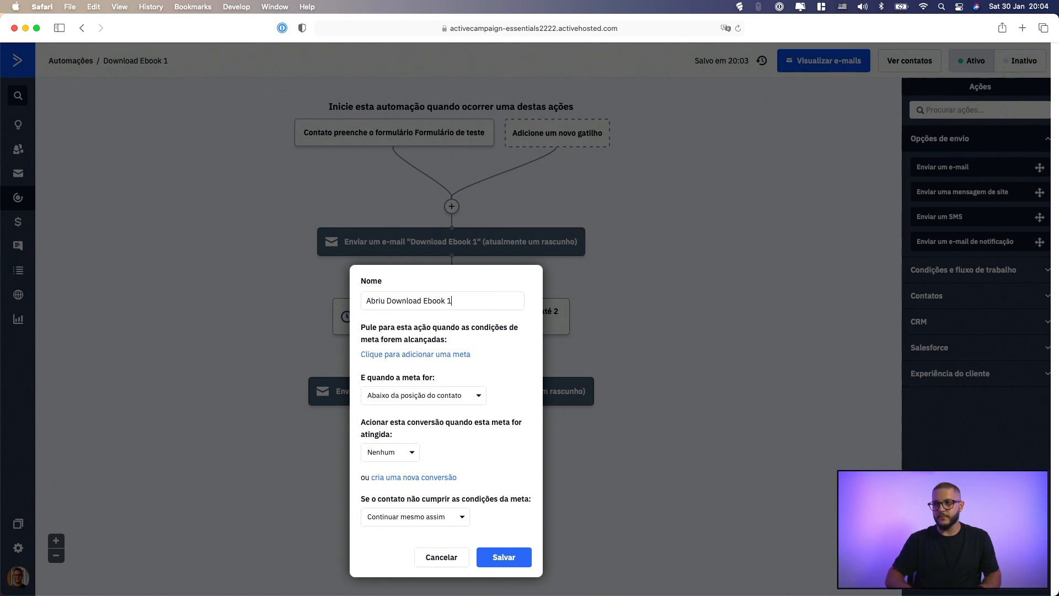
Add a goal condition that the contact has opened (Abriu) the Download Ebook 1 campaign and save it
click(425, 355)
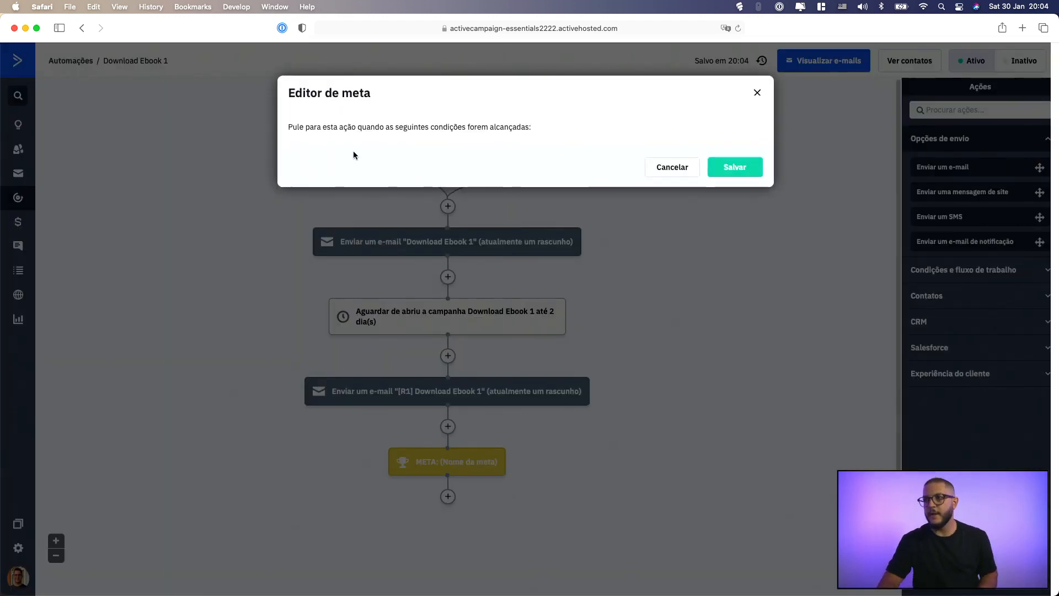
text(abriu)
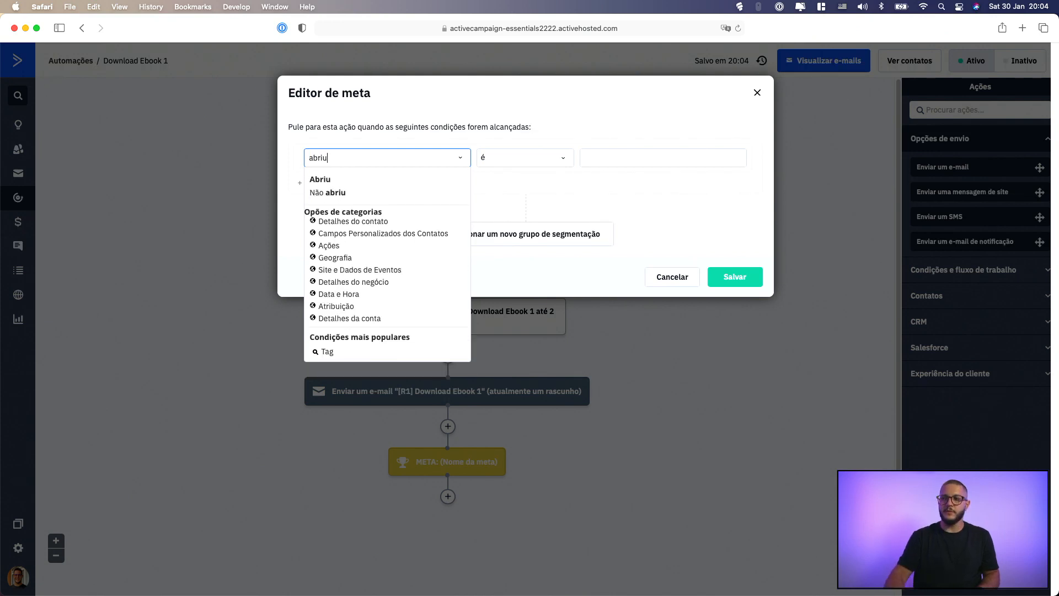
click(321, 180)
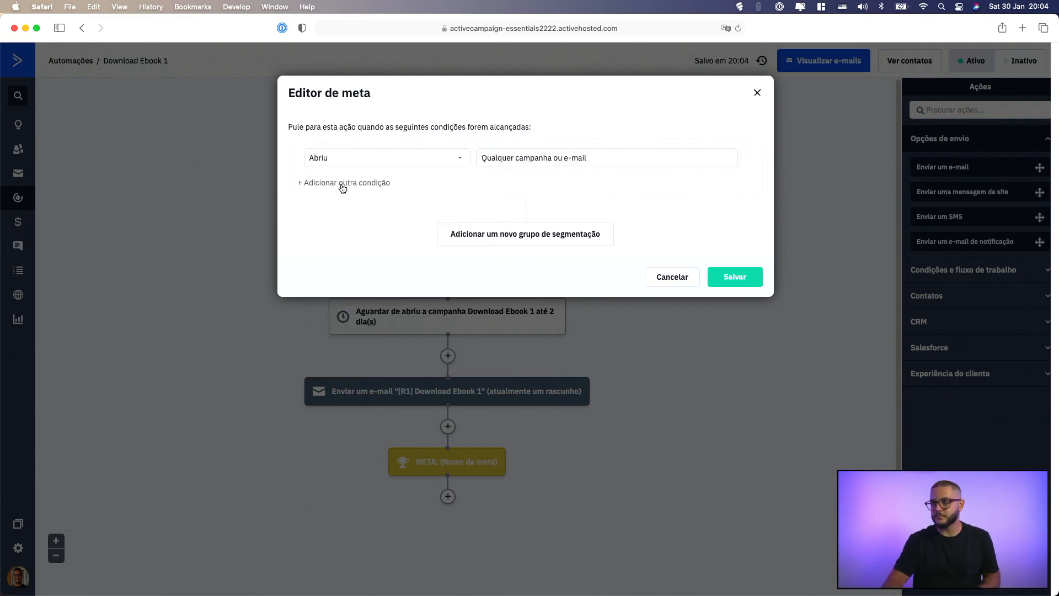
click(630, 151)
click(541, 188)
click(559, 163)
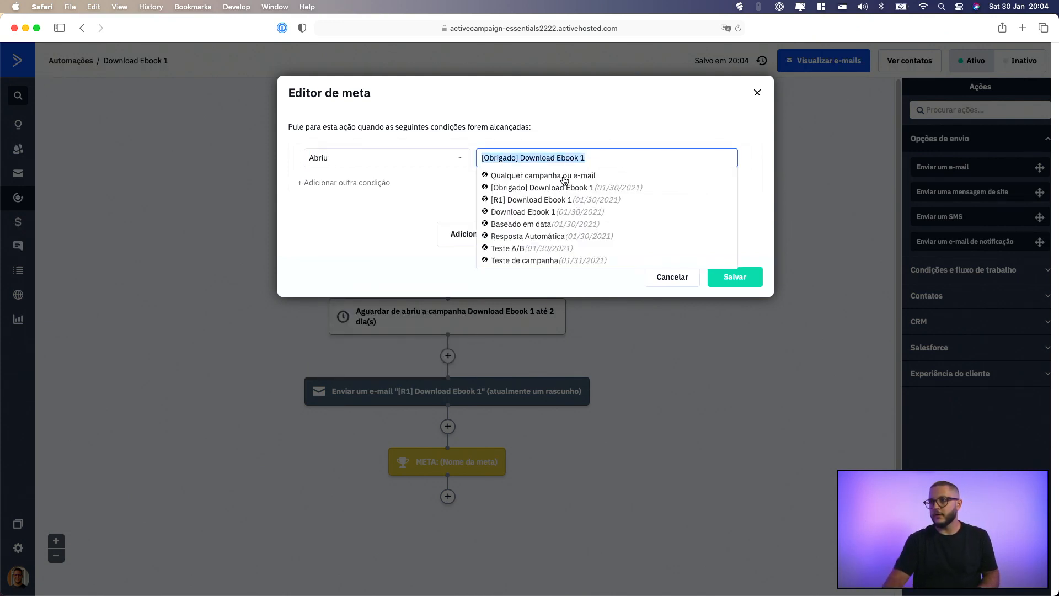
click(555, 212)
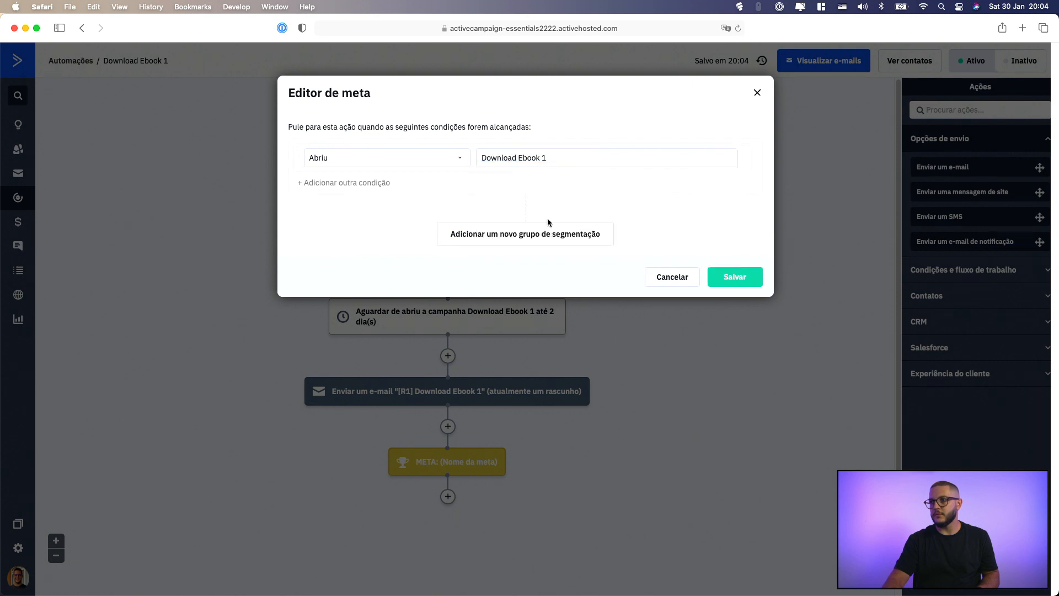
click(716, 285)
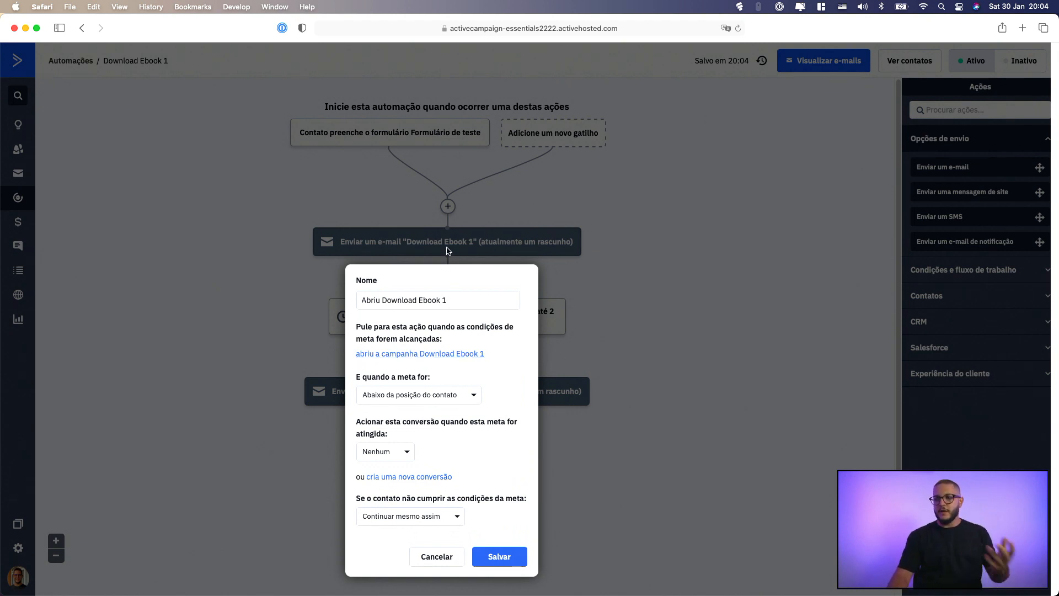
Add an alternative (Ou) goal condition that the contact opened the "[R1] Download Ebook 1" campaign and save the conditions
click(452, 354)
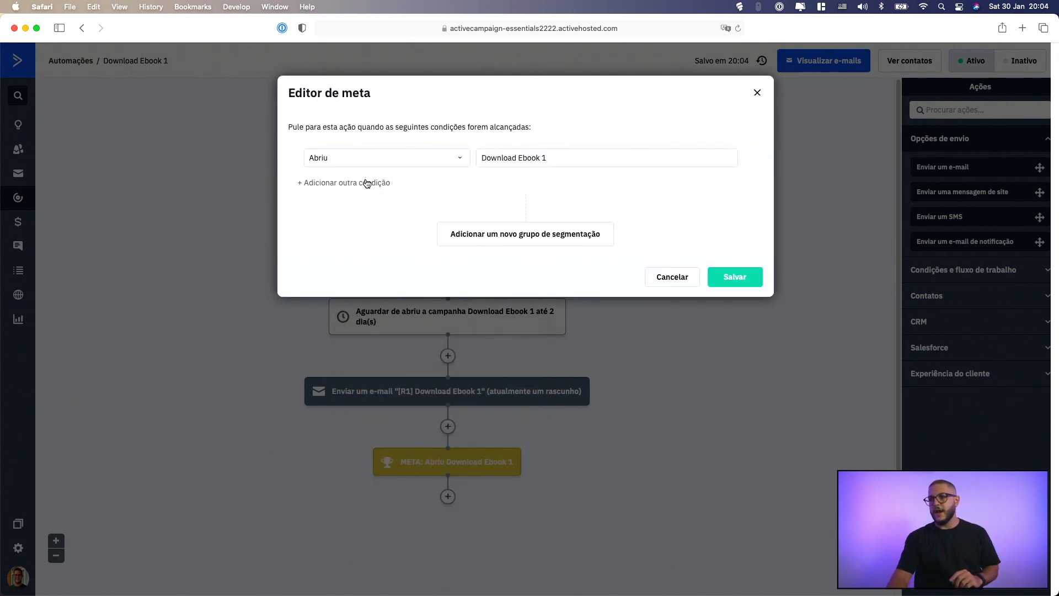
click(350, 187)
click(338, 189)
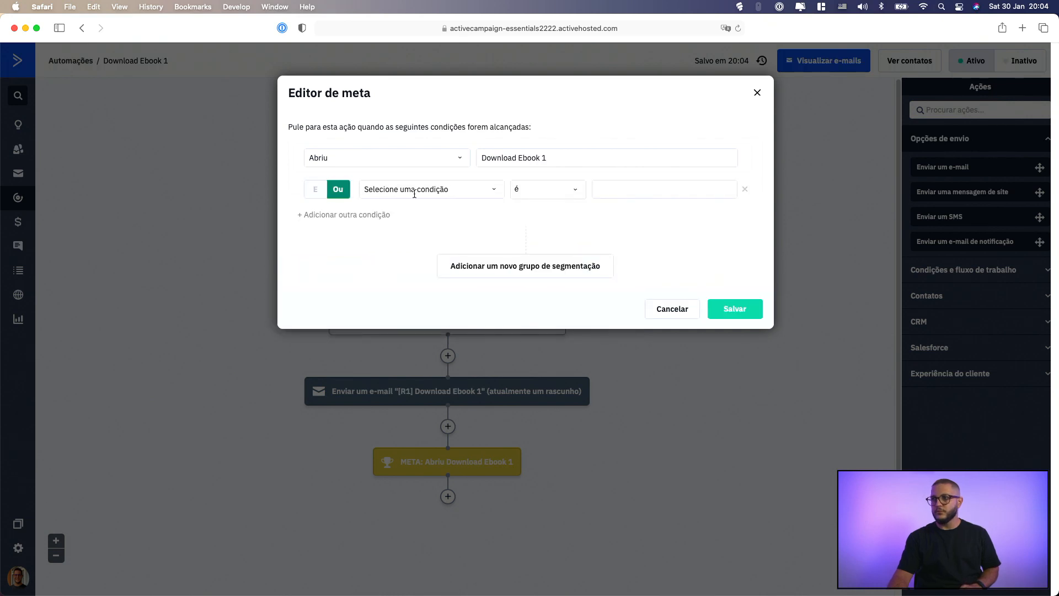
click(414, 190)
text(abriu)
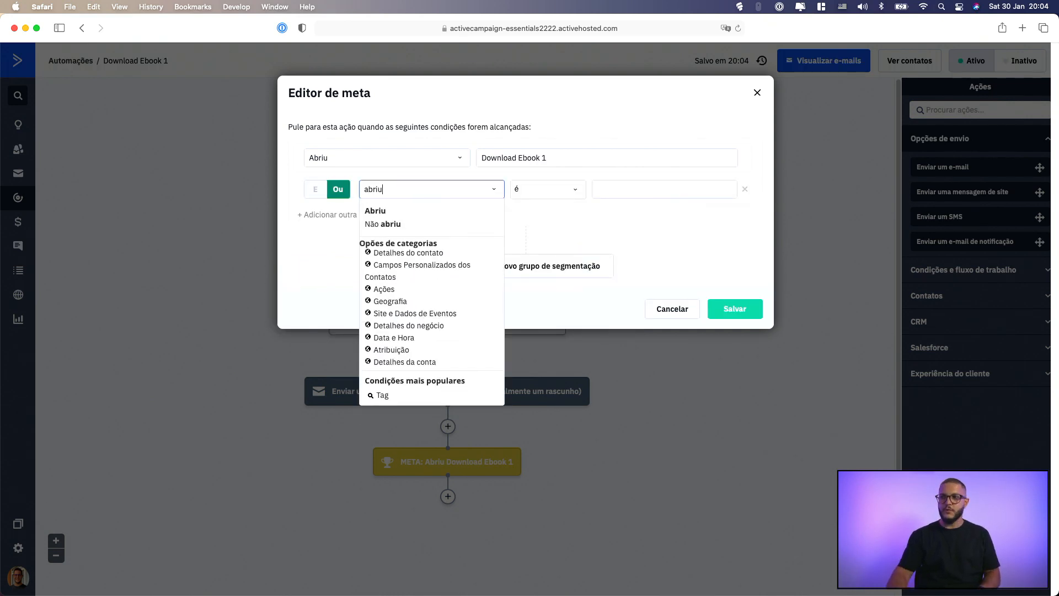
click(376, 211)
click(556, 192)
click(546, 232)
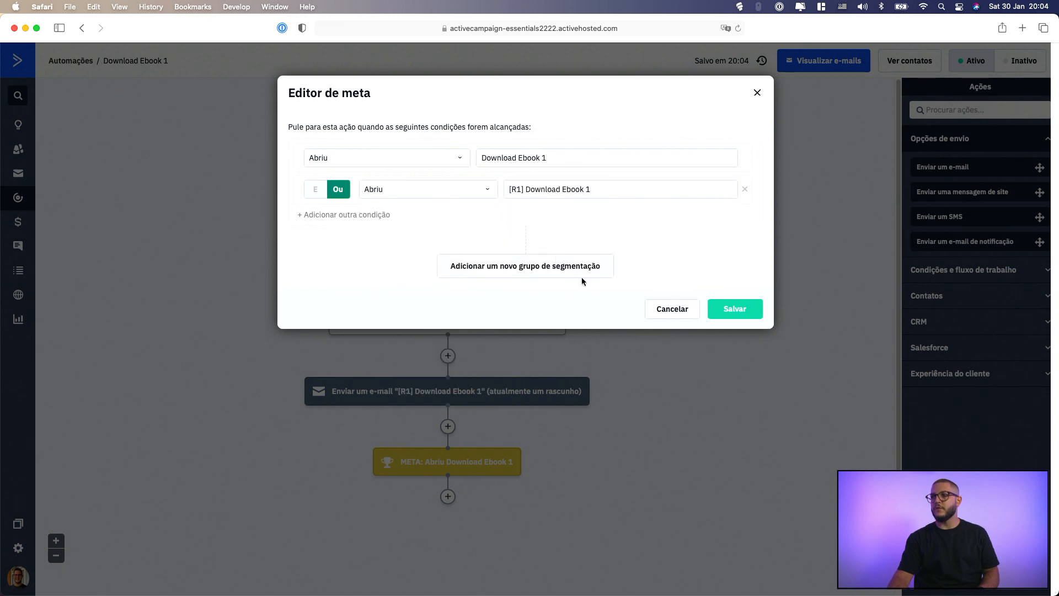
click(726, 305)
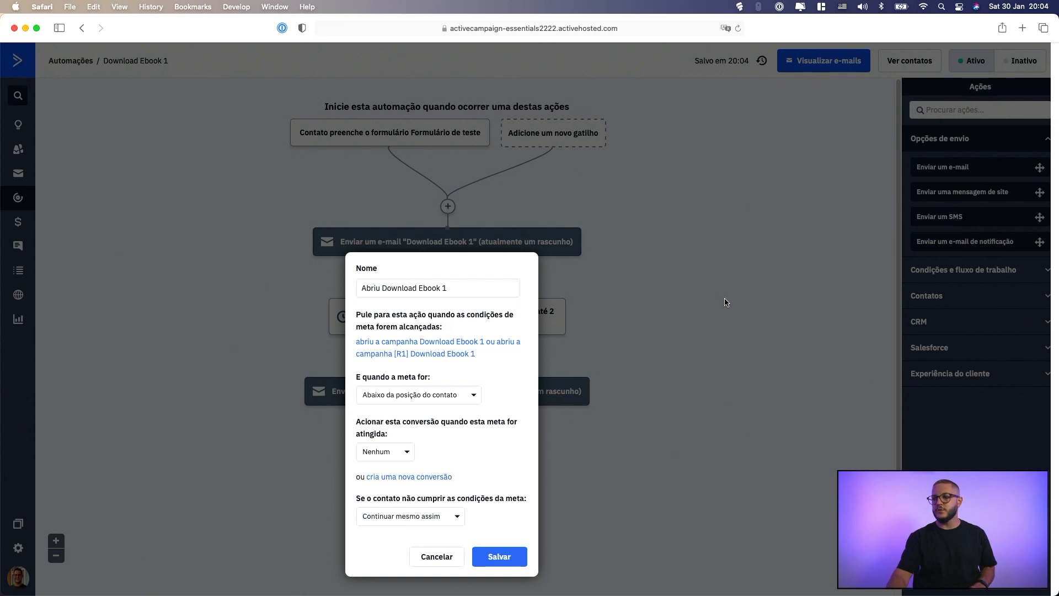
Try the goal position Qualquer lugar and switch it back to Abaixo da posição do contato
click(419, 402)
click(419, 440)
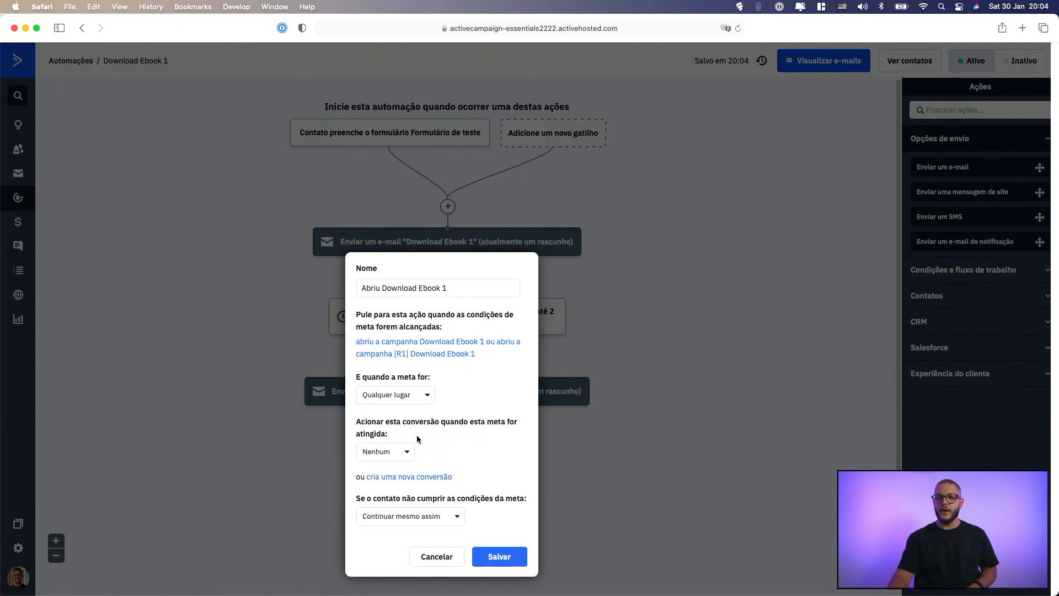
click(401, 402)
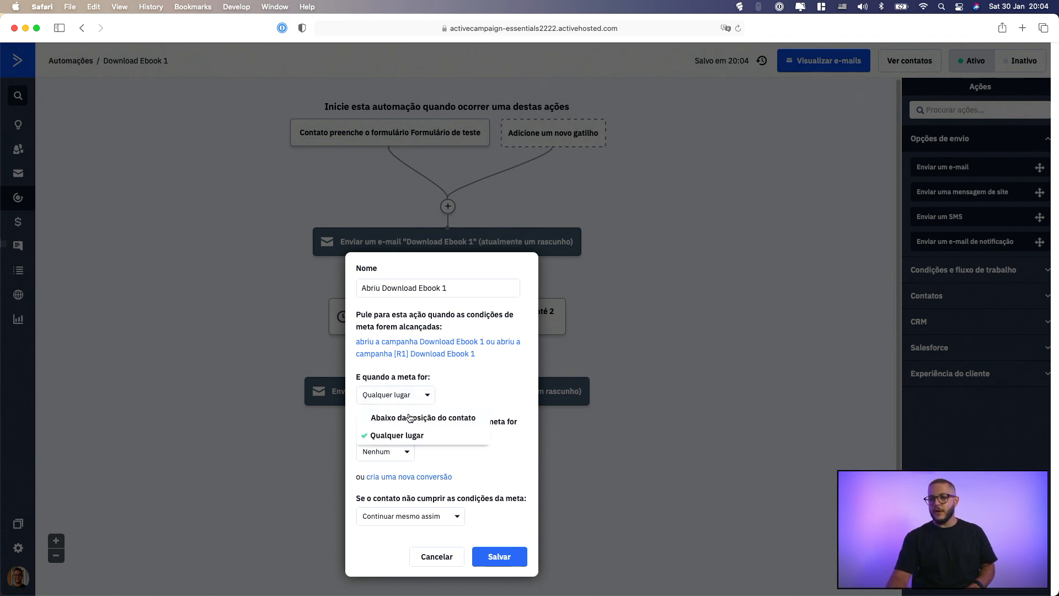
click(408, 420)
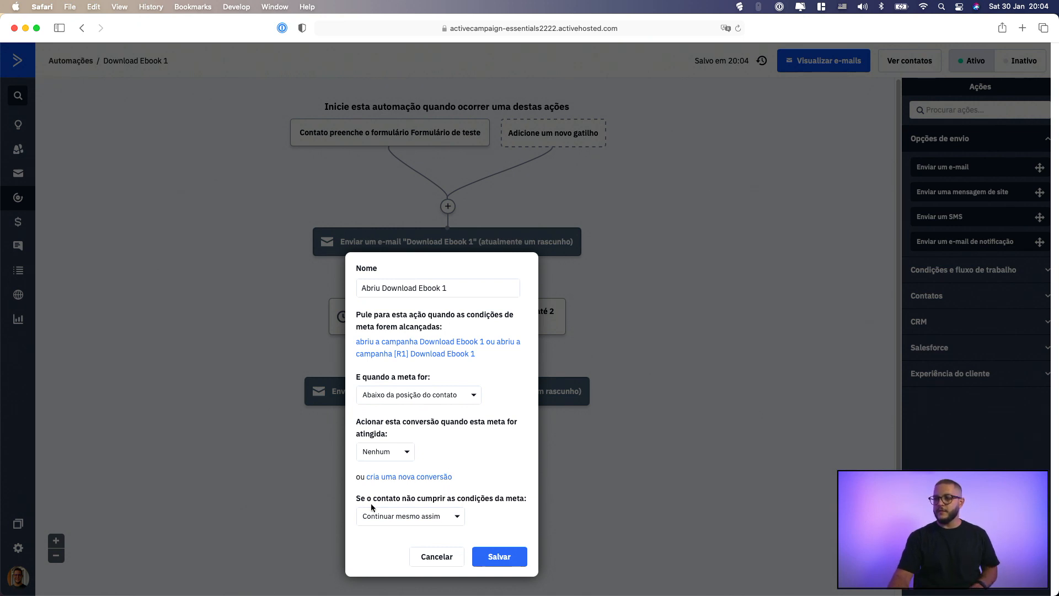
Set the goal to Finalizar esta automação for contacts who do not meet its conditions and save the goal
click(433, 516)
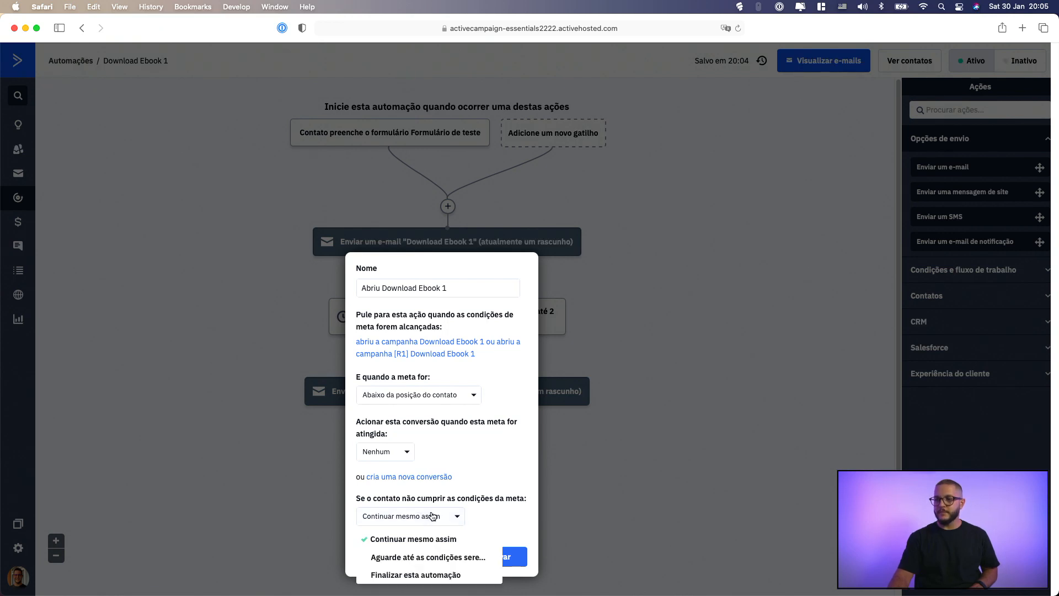
click(417, 574)
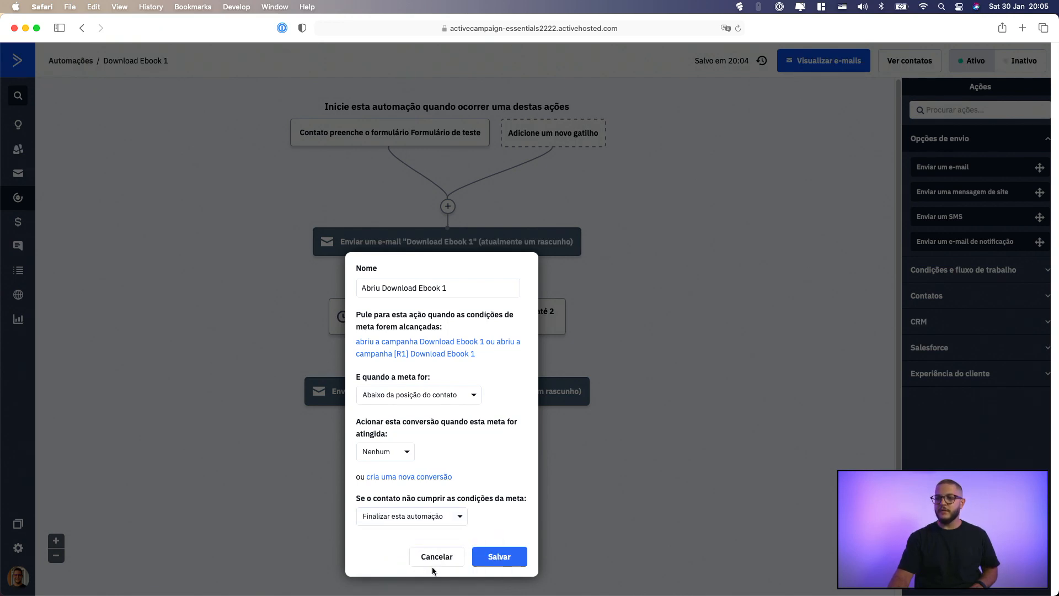
click(499, 556)
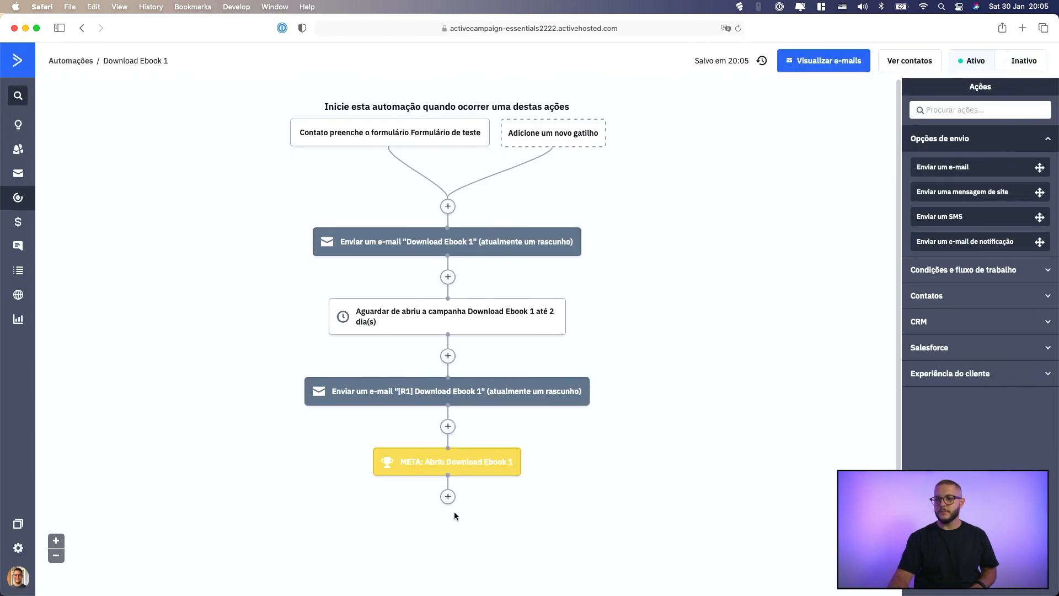
click(448, 496)
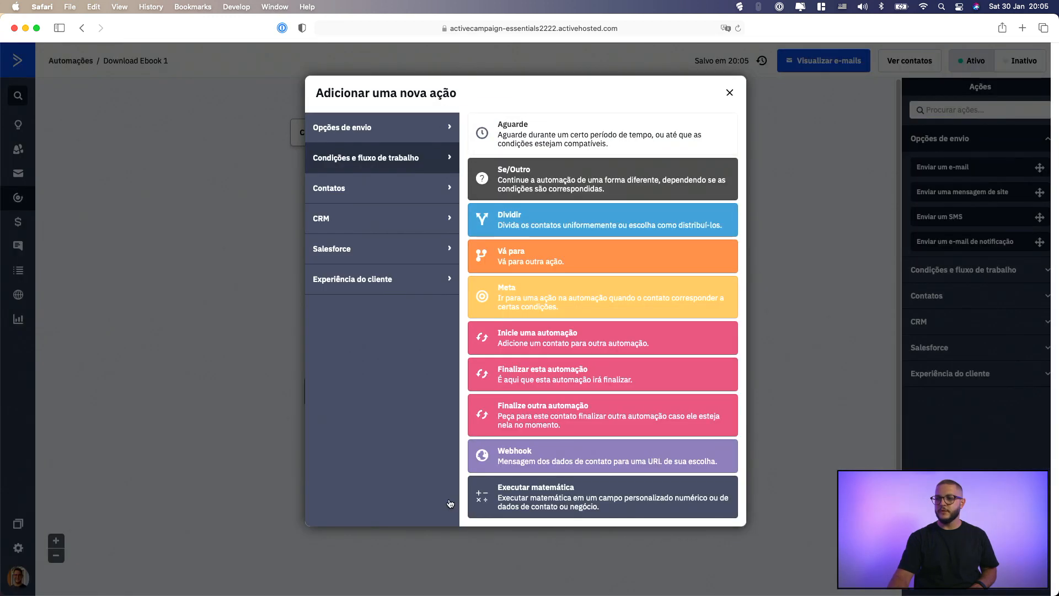
click(727, 94)
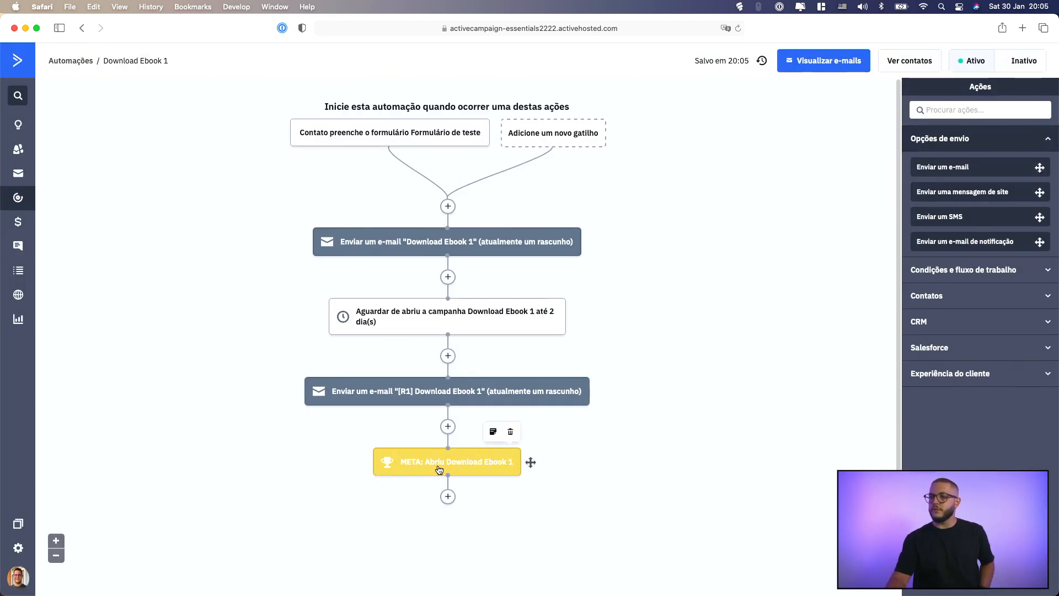
Change the wait before the [R1] e-mail to a fixed period of 2 days and save it
click(476, 323)
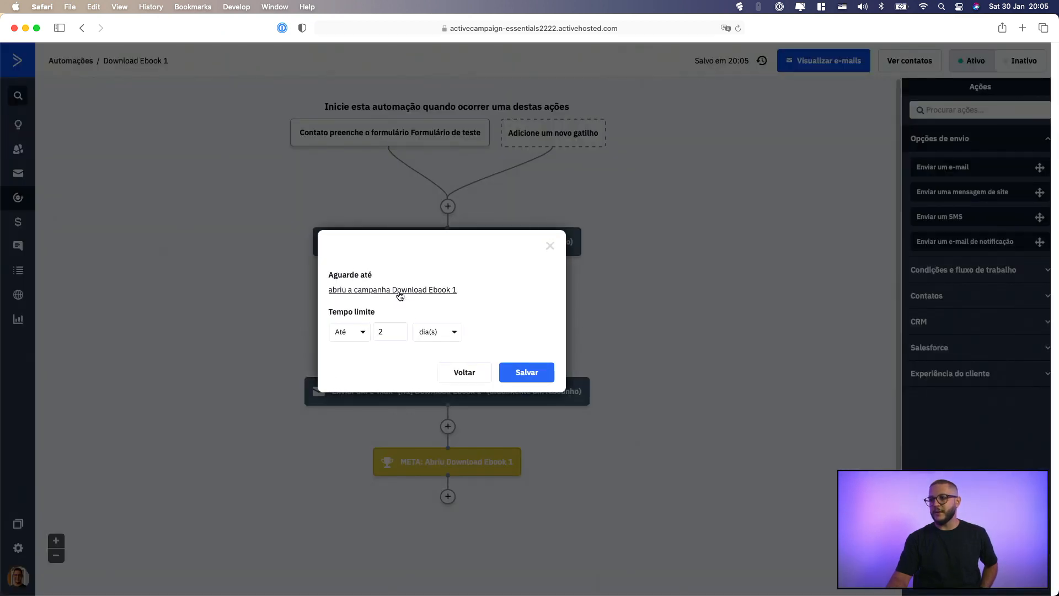
click(445, 369)
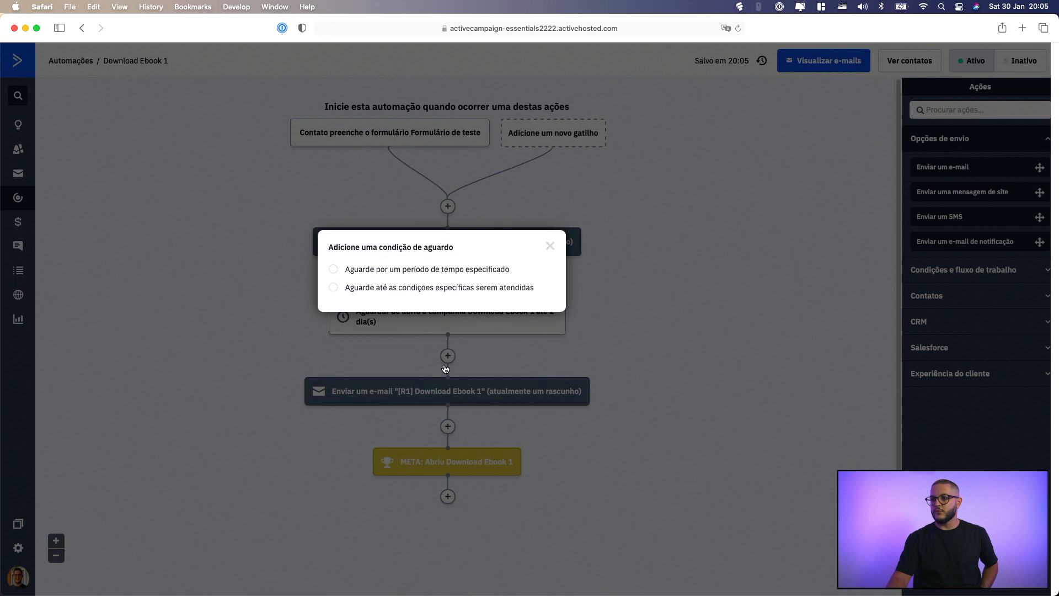
click(413, 271)
double_click(442, 283)
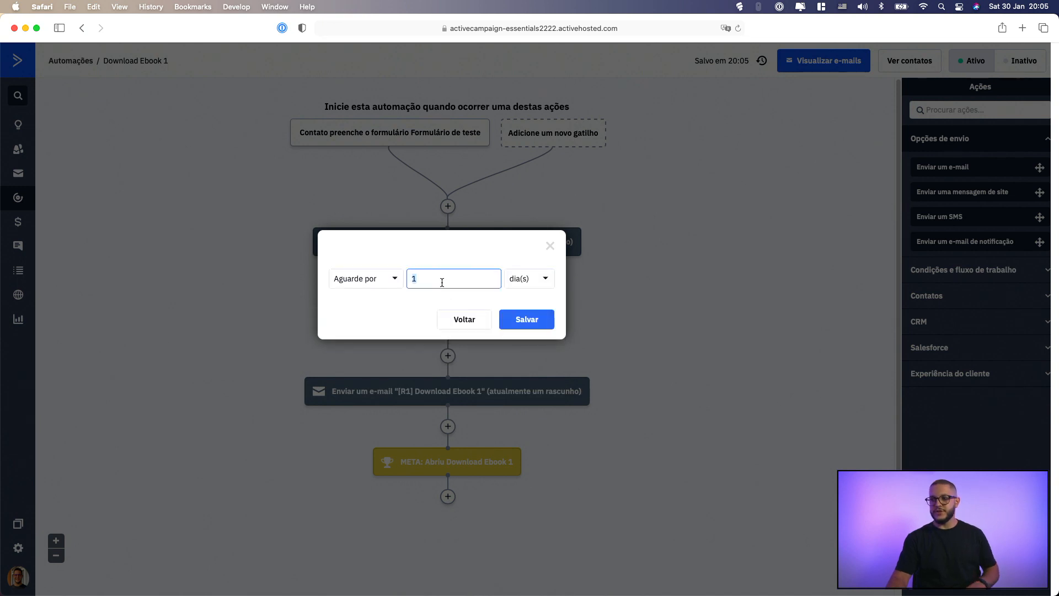
text(2)
click(550, 324)
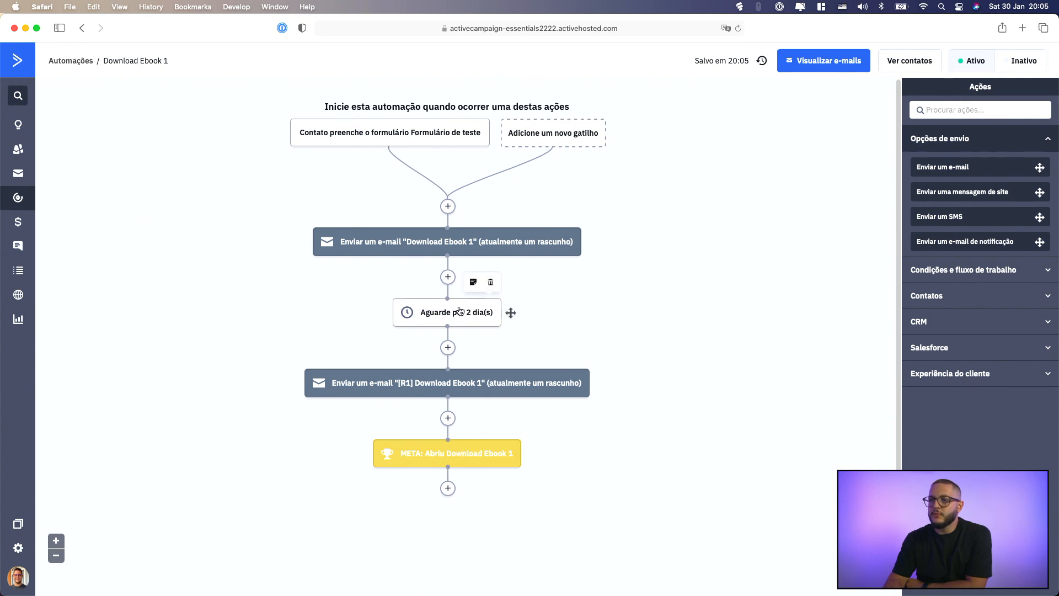
Reopen the goal, try the position Qualquer lugar, restore Abaixo da posição do contato and save
click(448, 458)
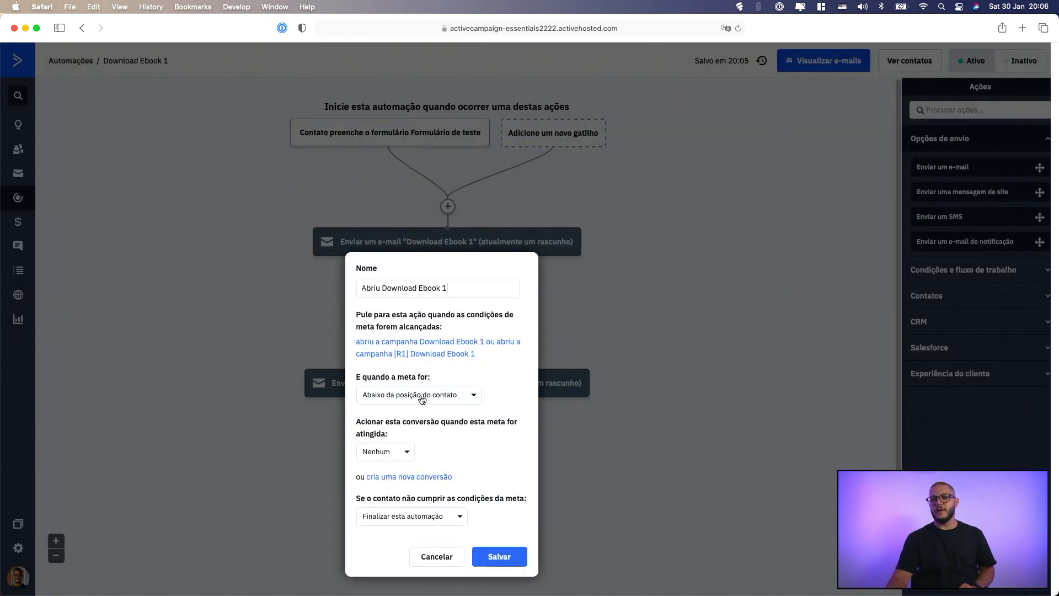
click(422, 400)
click(423, 441)
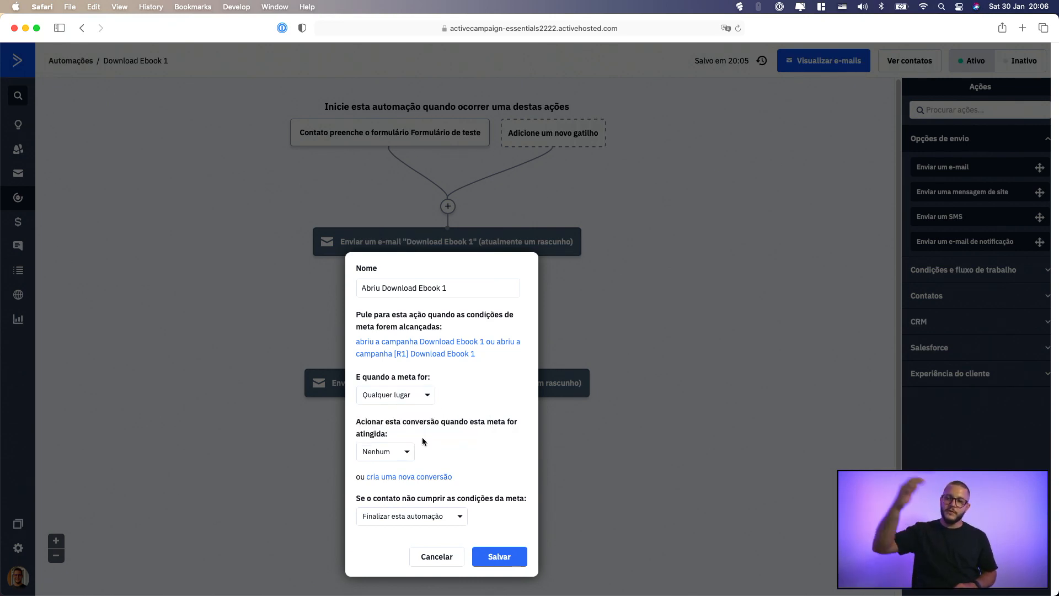
click(415, 401)
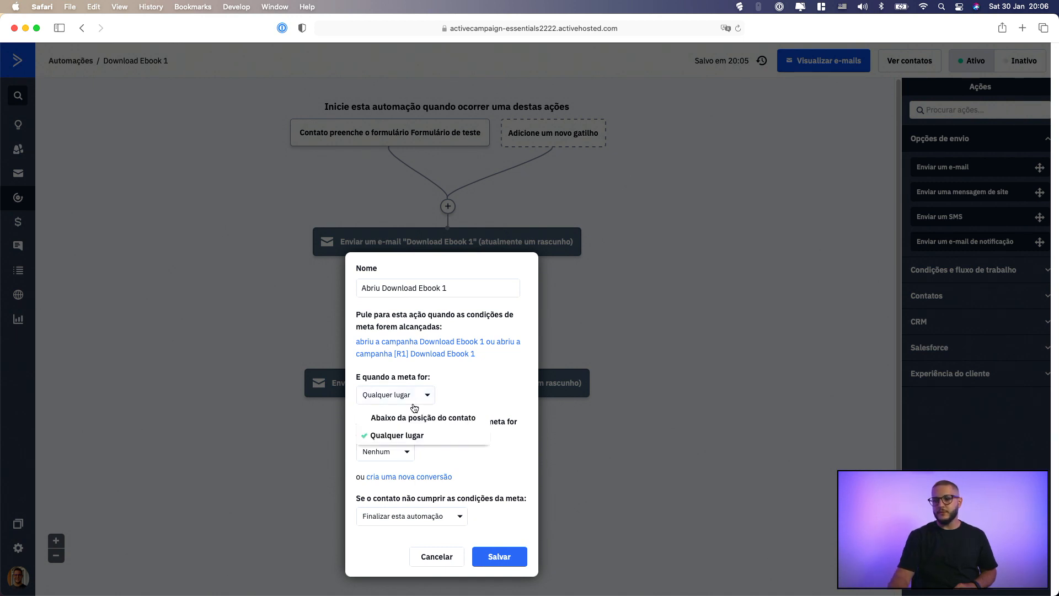
click(414, 416)
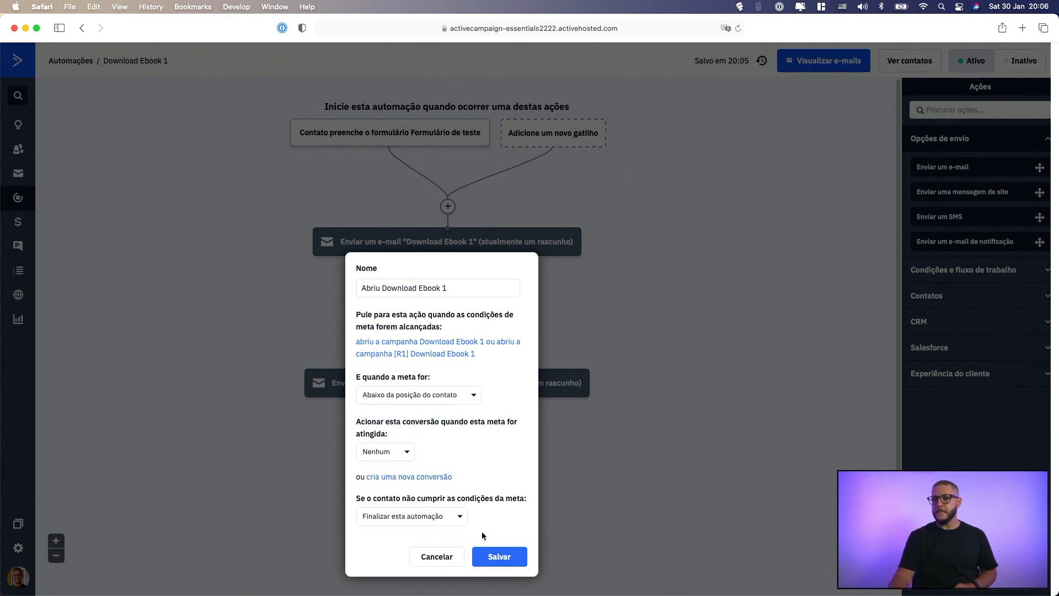
click(512, 560)
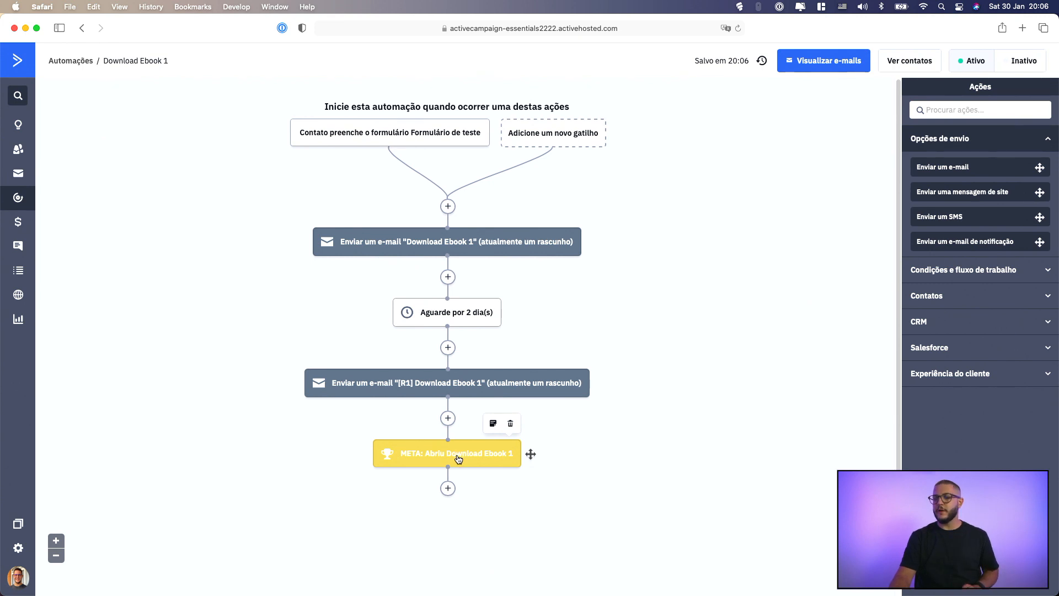
Add a wait of 2 days between the [R1] e-mail and the goal
click(447, 418)
click(518, 143)
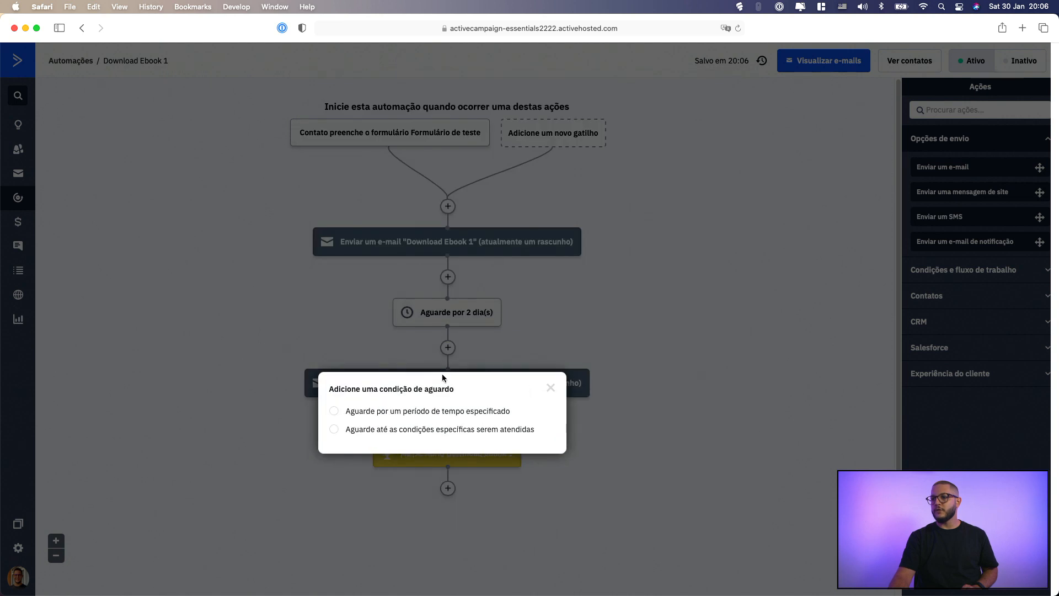
click(431, 412)
double_click(430, 418)
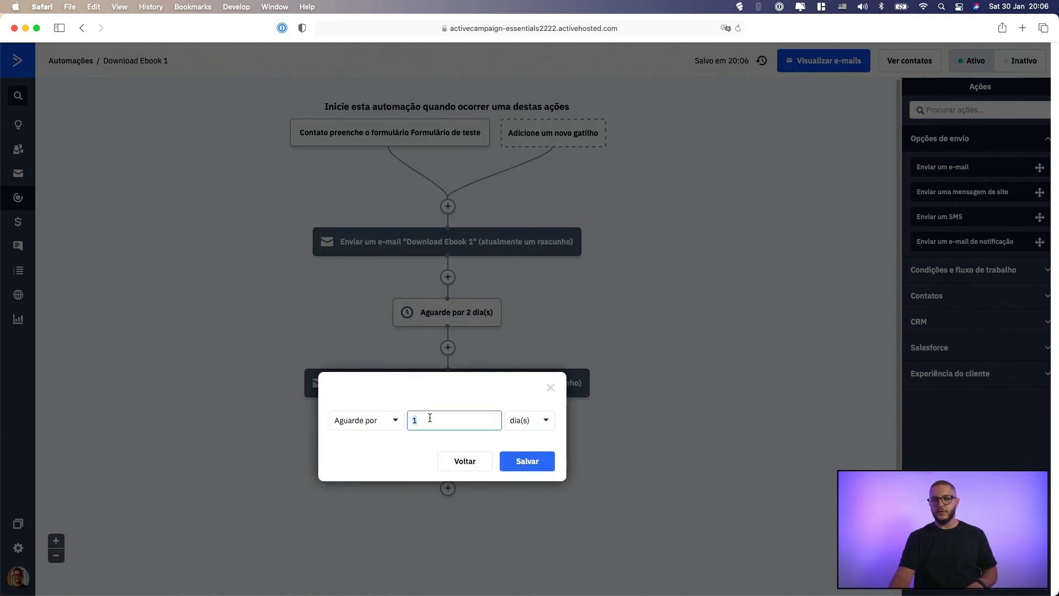
click(522, 462)
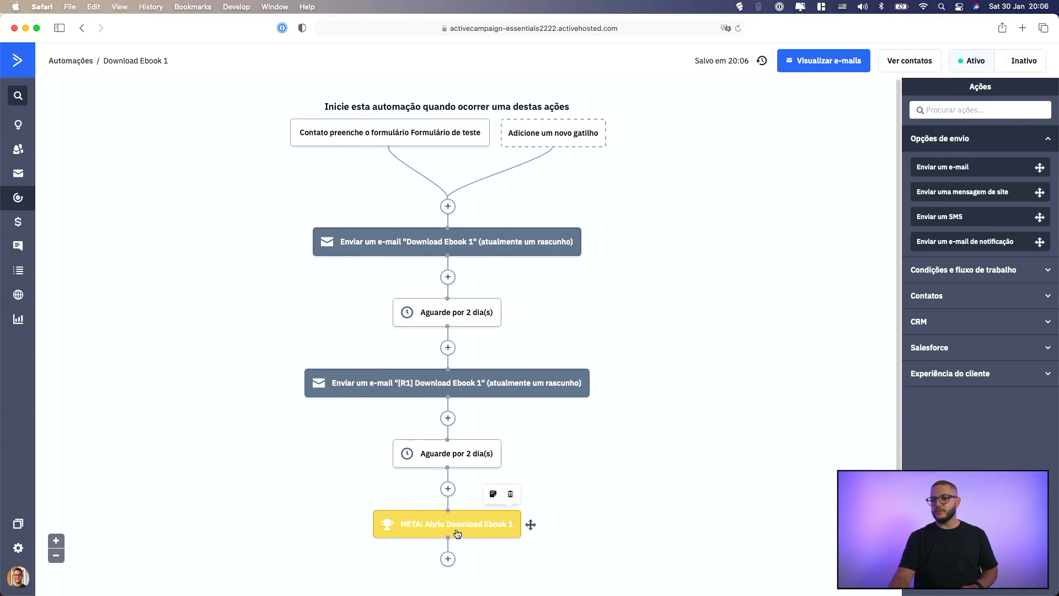
Try Aguarde até as condições serem atendidas for contacts missing the goal, restore Finalizar esta automação and save
click(457, 534)
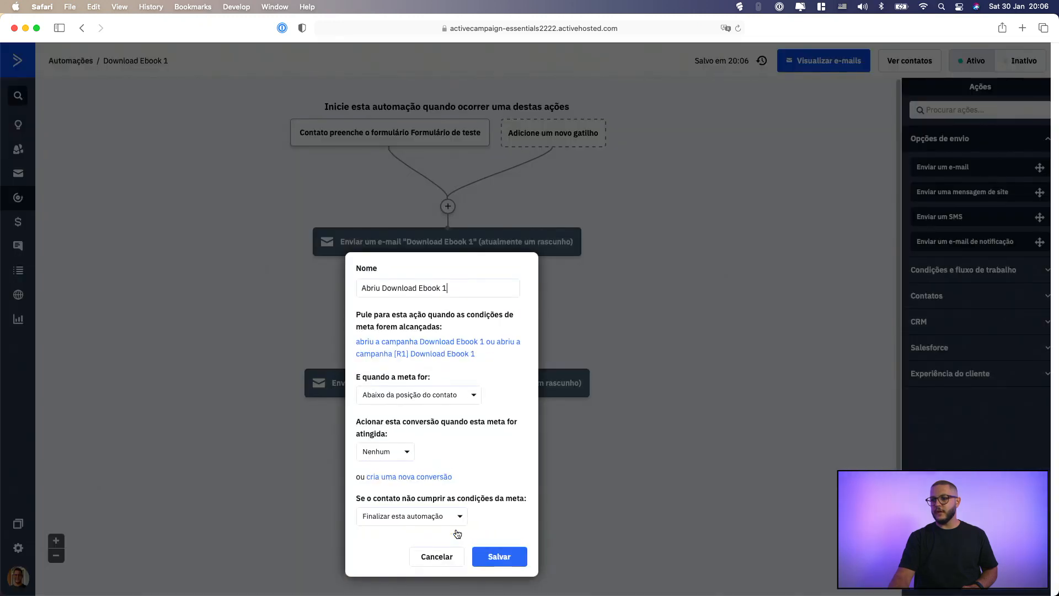
click(438, 519)
click(435, 552)
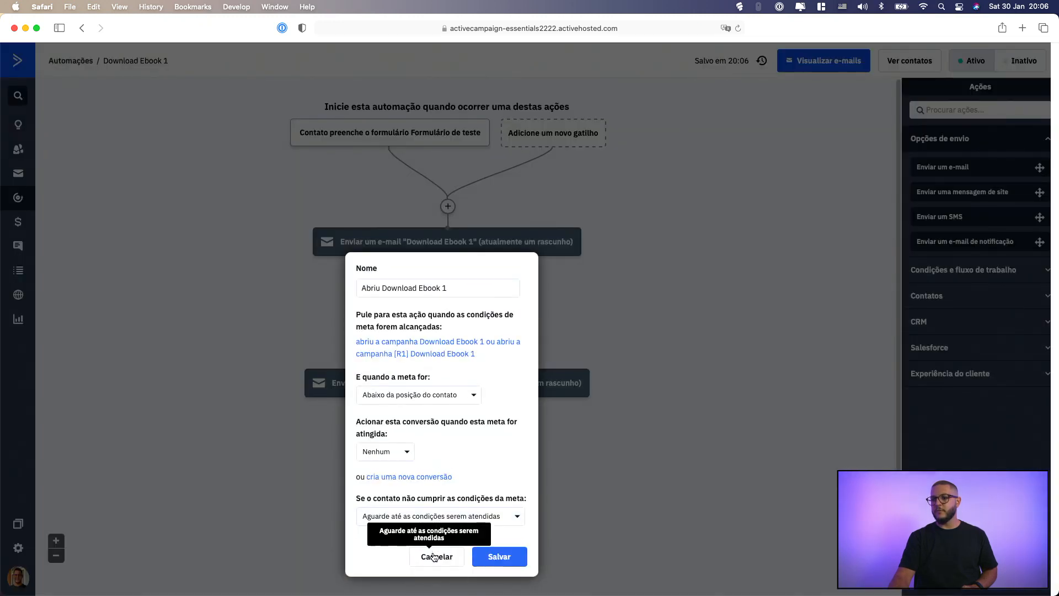
click(450, 520)
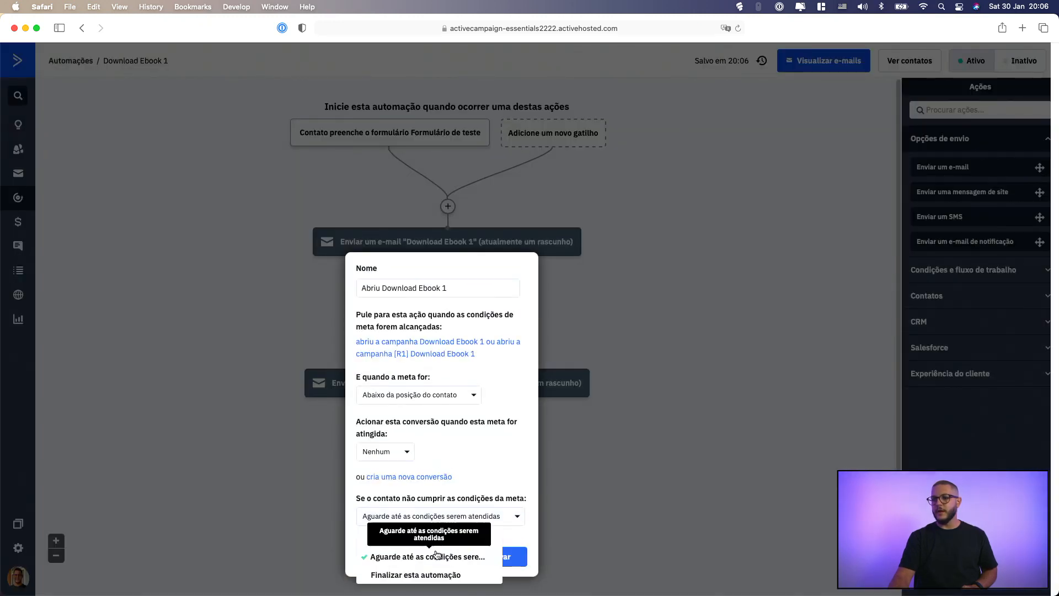
click(437, 575)
click(481, 563)
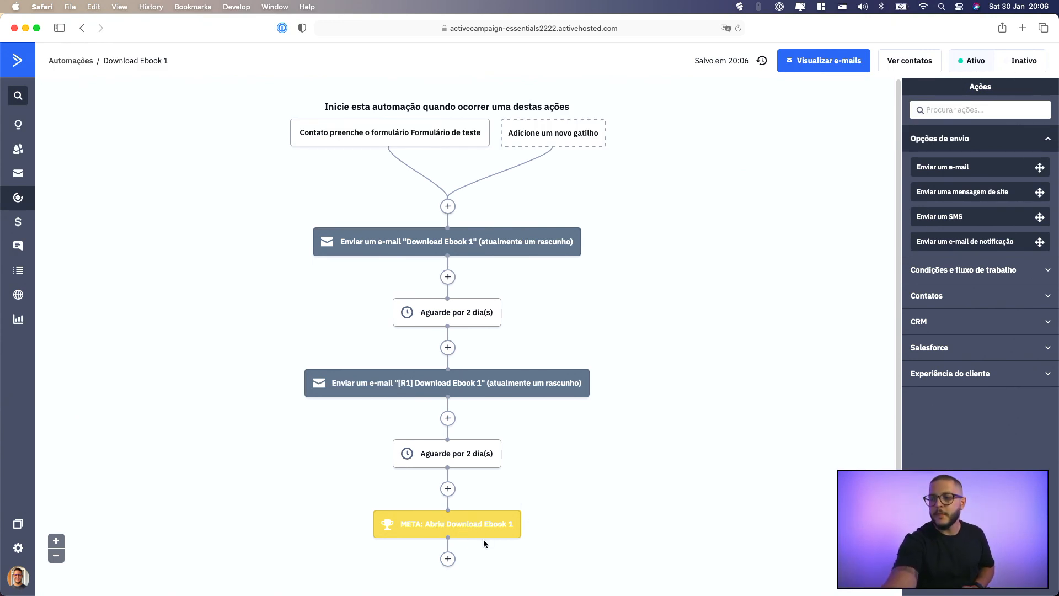
Add the [Obrigado] Download Ebook 1 e-mail below the goal, save it and dismiss the suggested actions
mouse_move(490, 536)
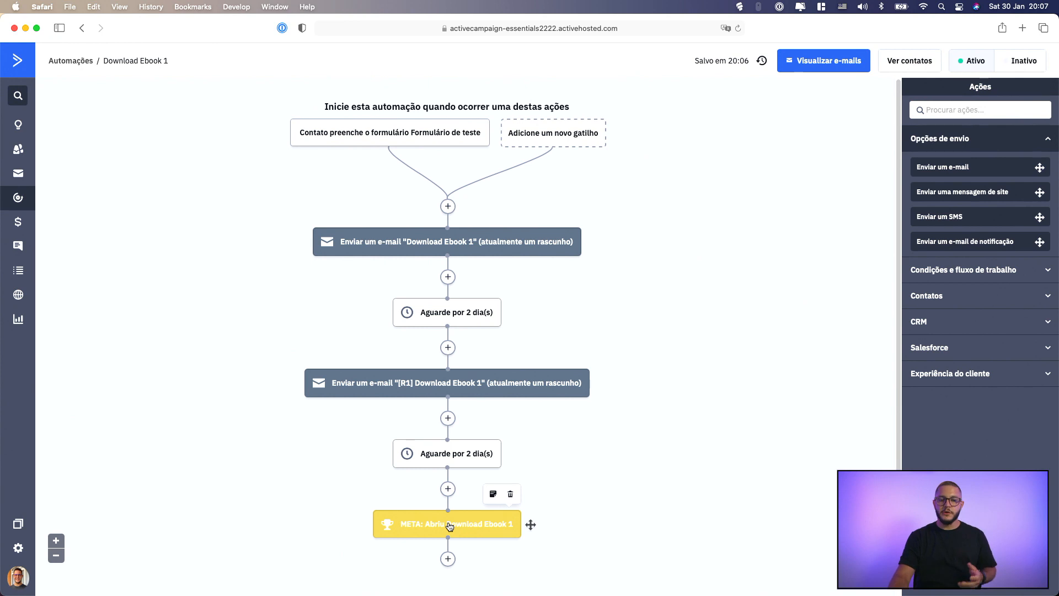
click(447, 559)
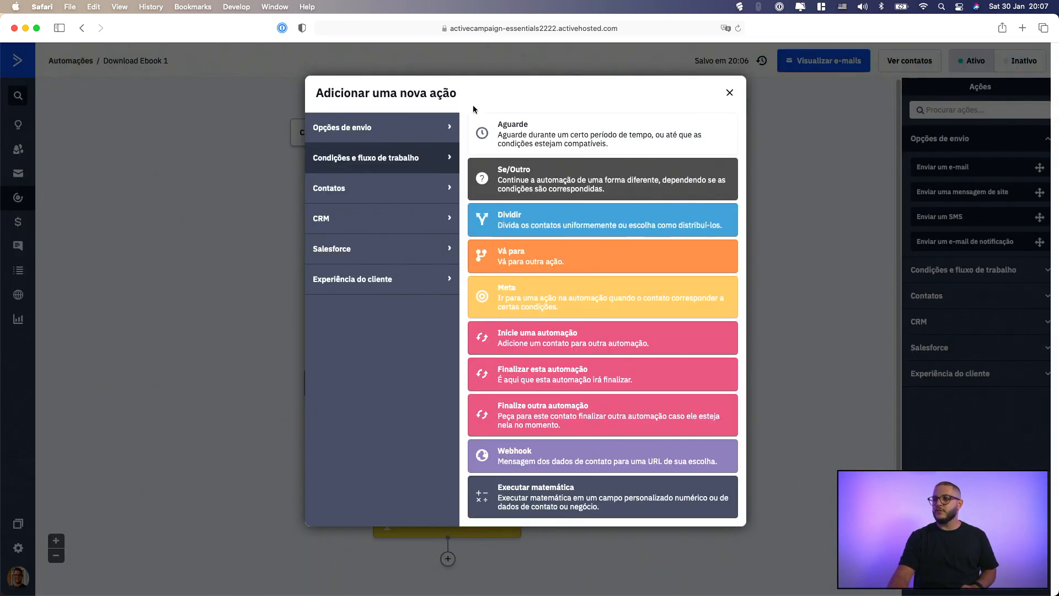
click(435, 139)
click(567, 139)
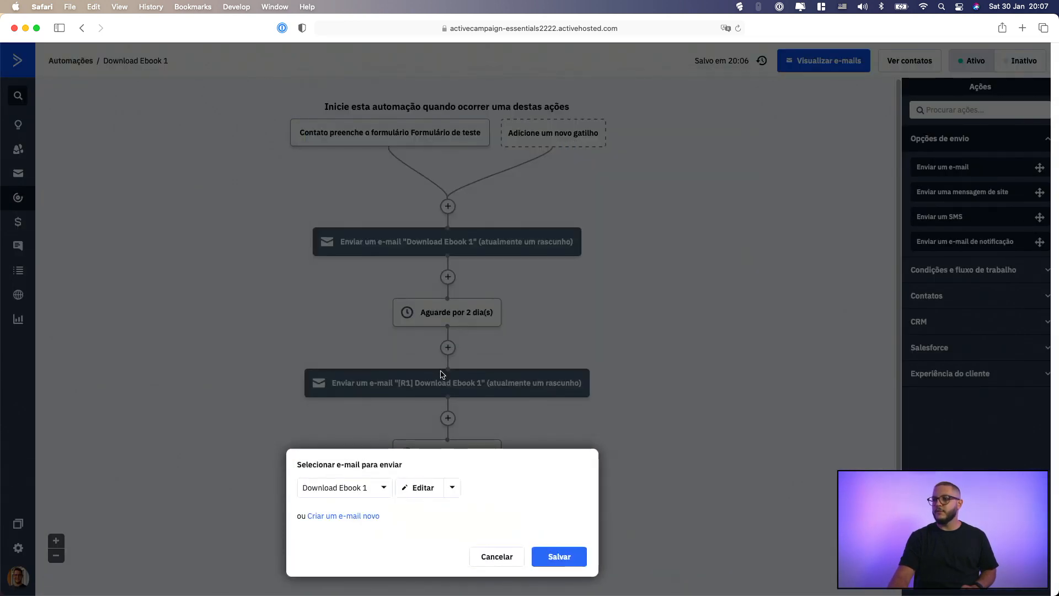
click(375, 485)
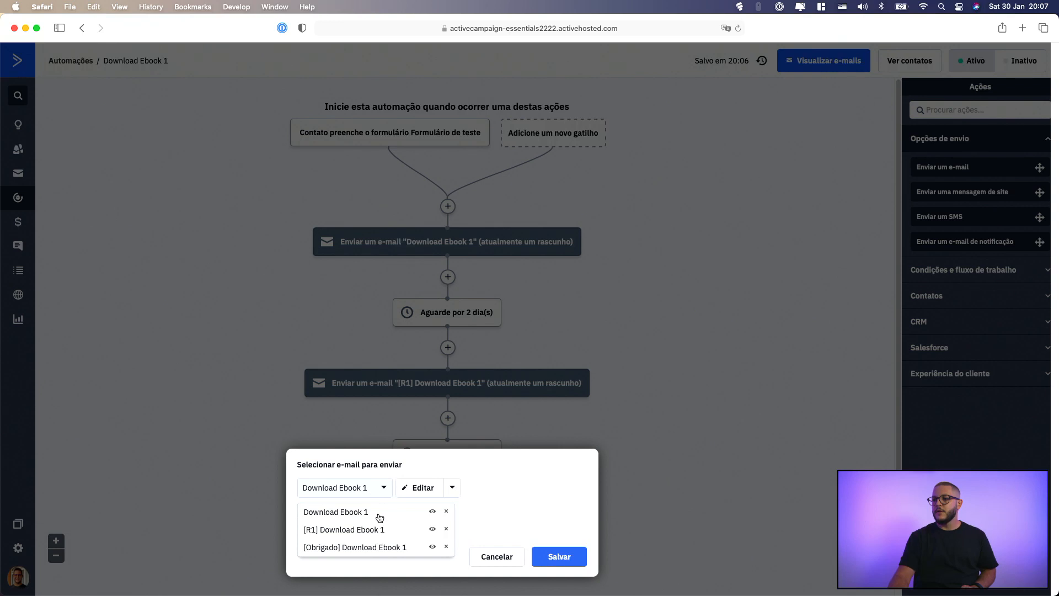
click(371, 548)
click(559, 558)
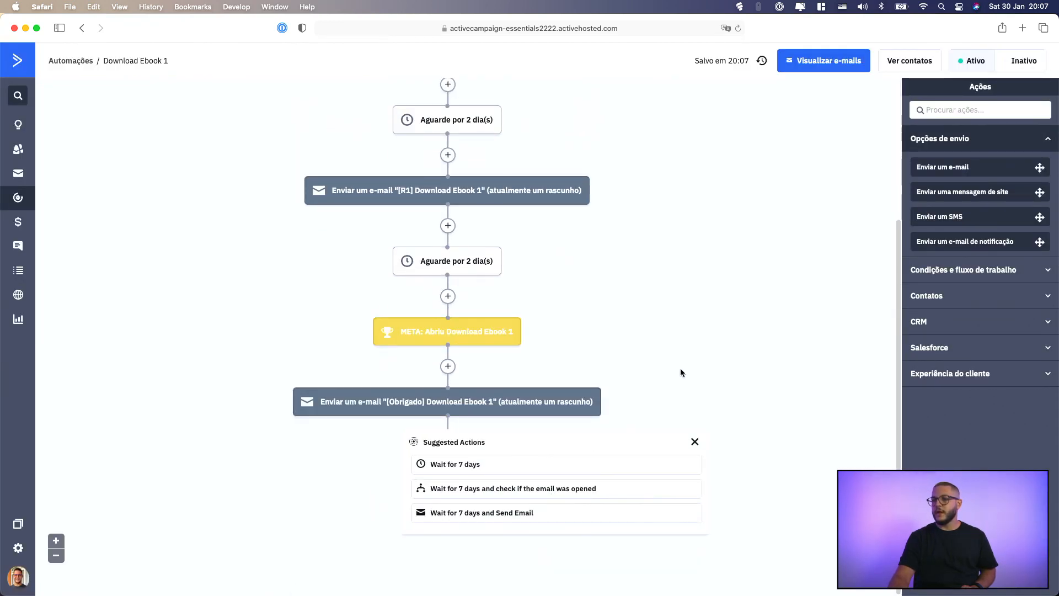
click(695, 442)
Add a Finalizar esta automação action after the [Obrigado] e-mail and review the complete flow
click(447, 437)
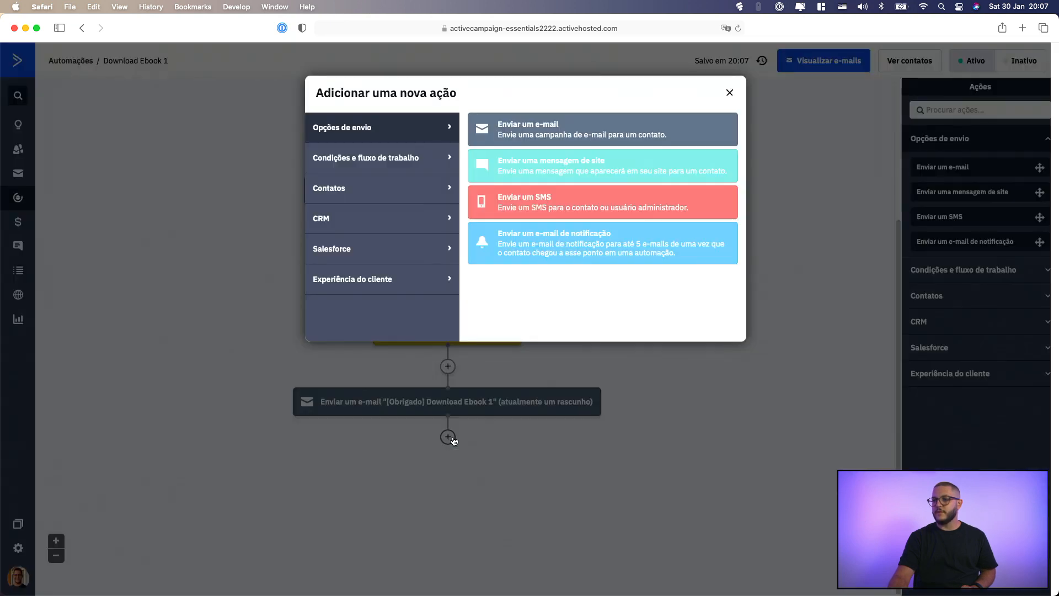
click(419, 158)
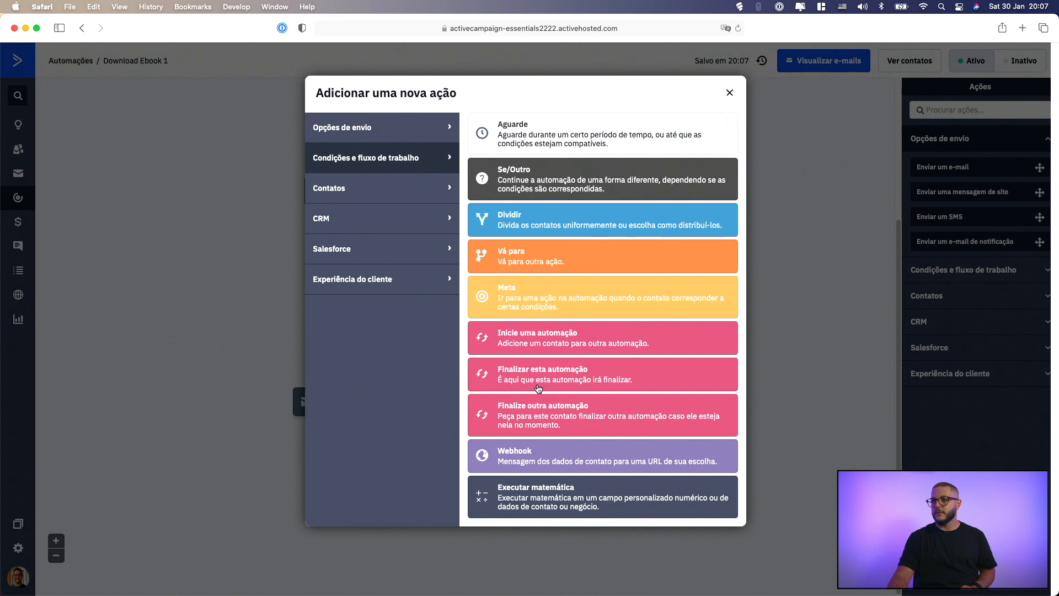
click(545, 297)
scroll(634, 426, up, 4)
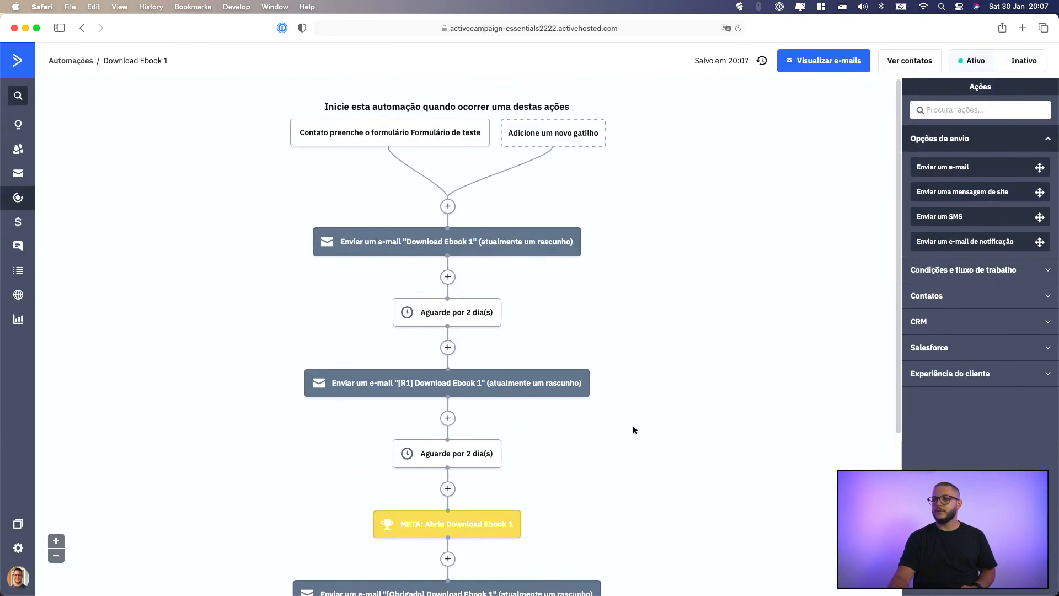
scroll(478, 428, down, 2)
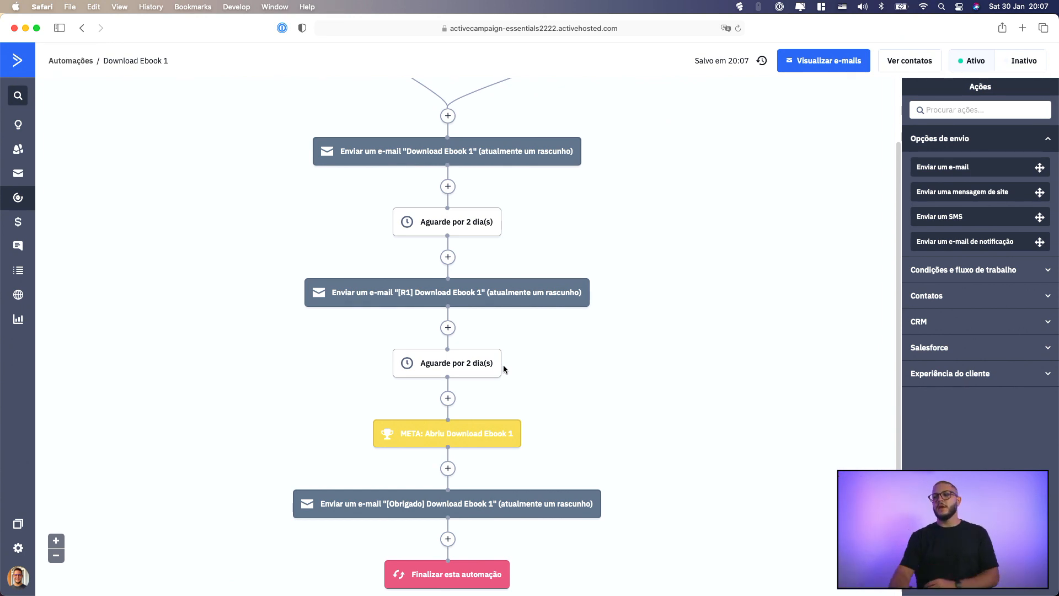
mouse_move(469, 448)
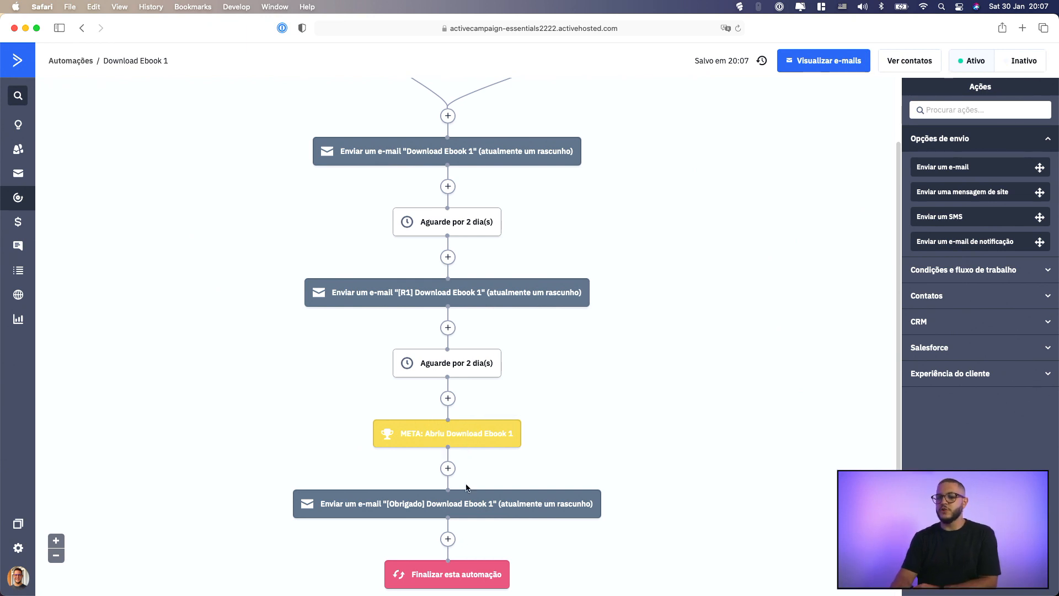
mouse_move(442, 506)
scroll(441, 507, down, 2)
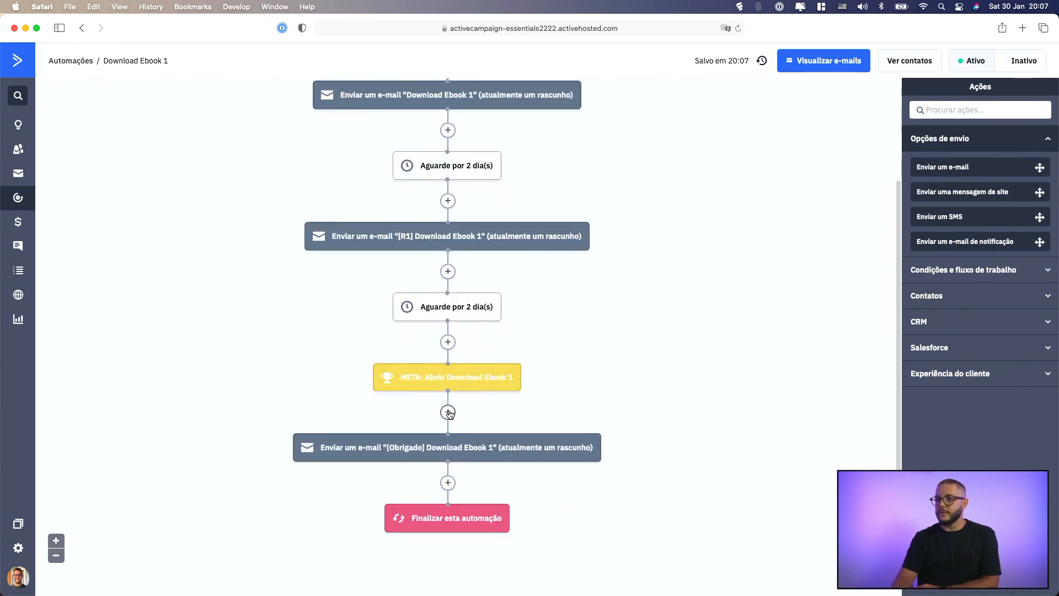
Try to add an Inicie uma automação action between the [Obrigado] e-mail and the end of the automation
click(447, 483)
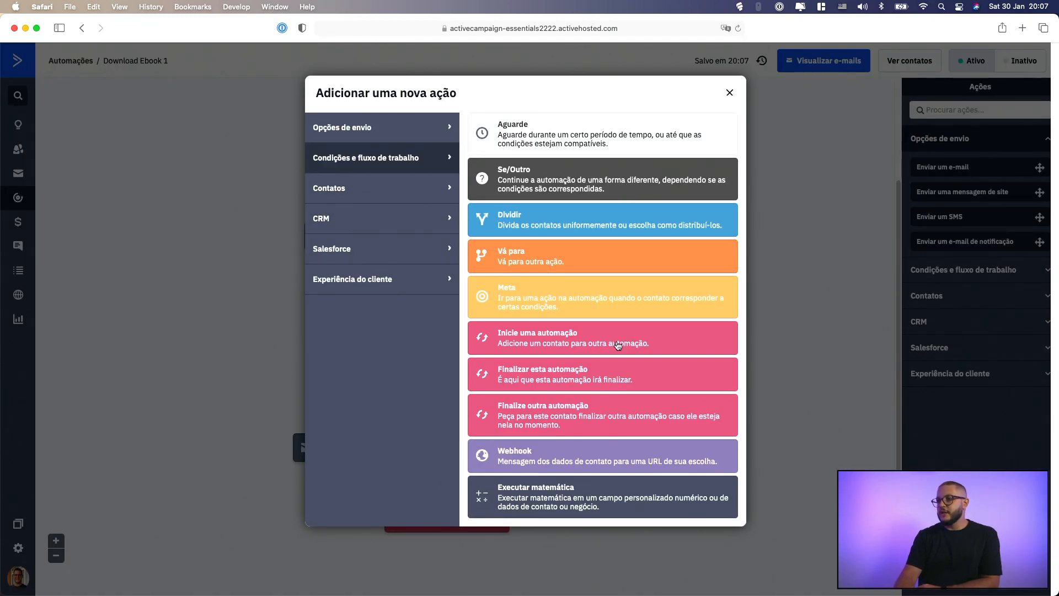
click(558, 339)
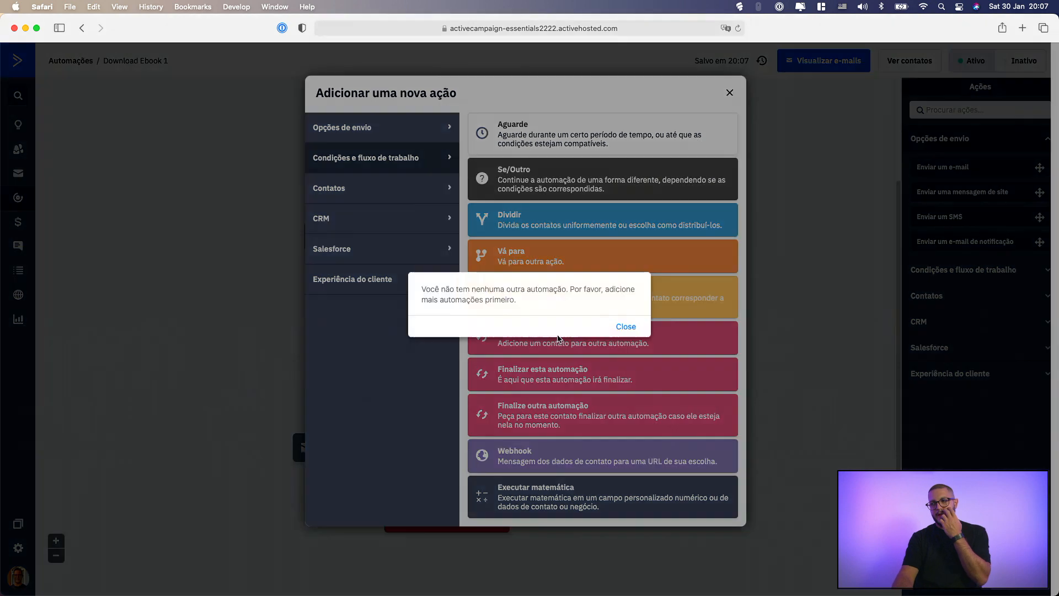
click(633, 330)
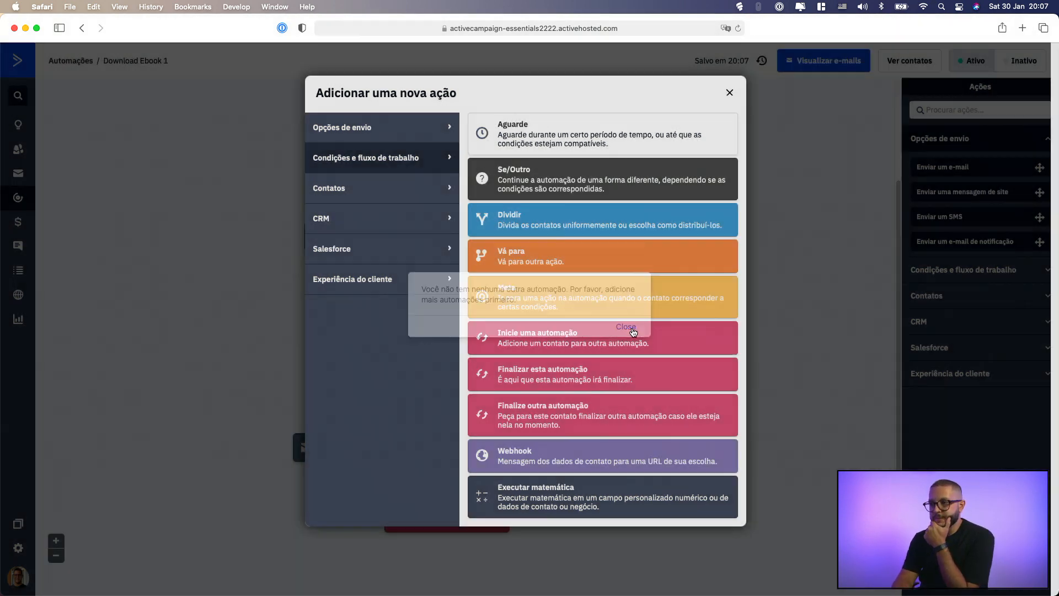
click(447, 484)
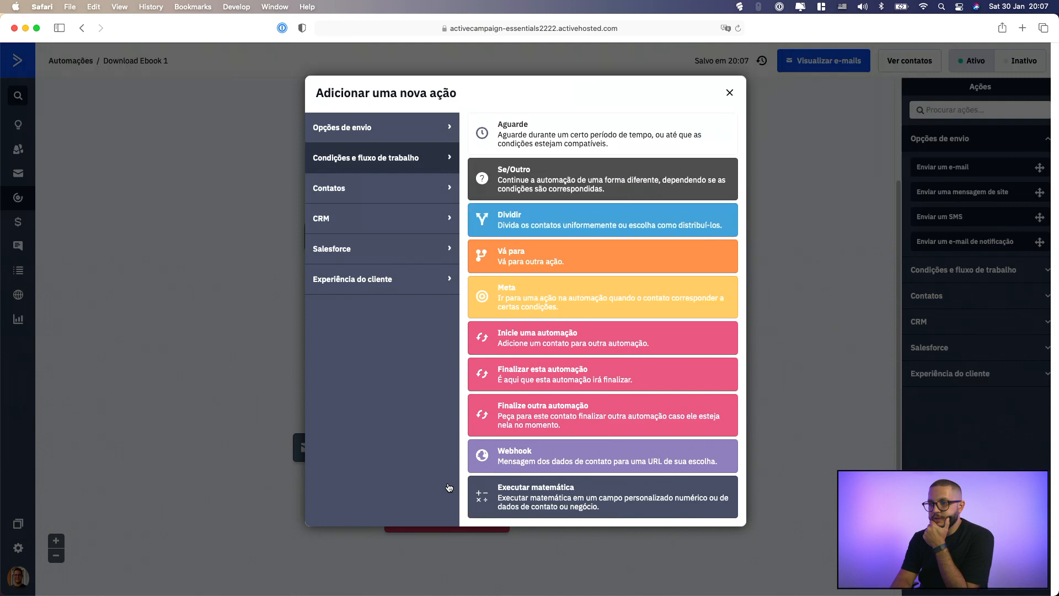
click(531, 345)
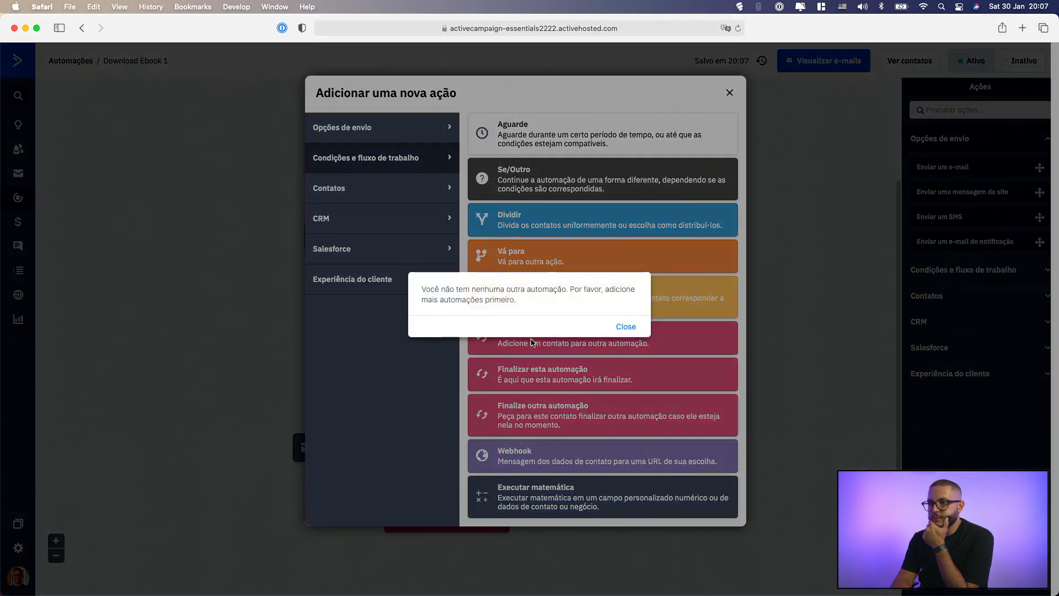
click(621, 329)
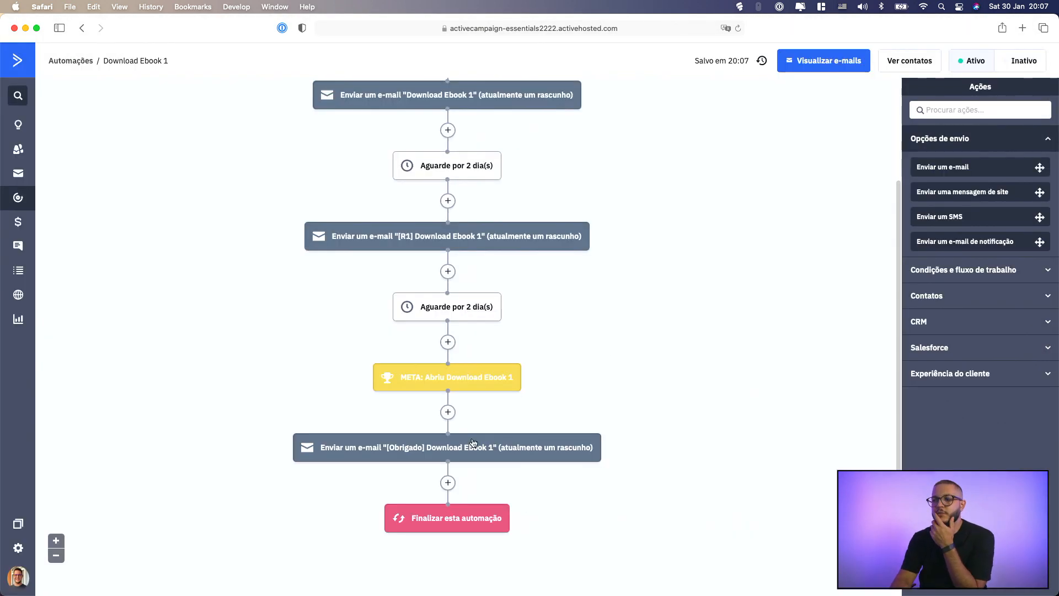
click(448, 483)
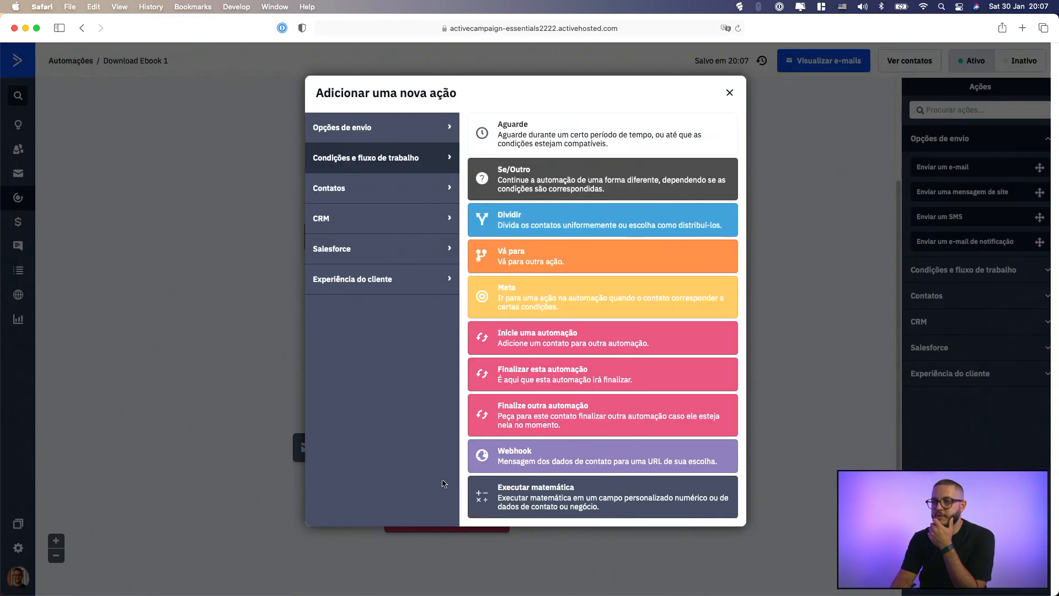
click(550, 381)
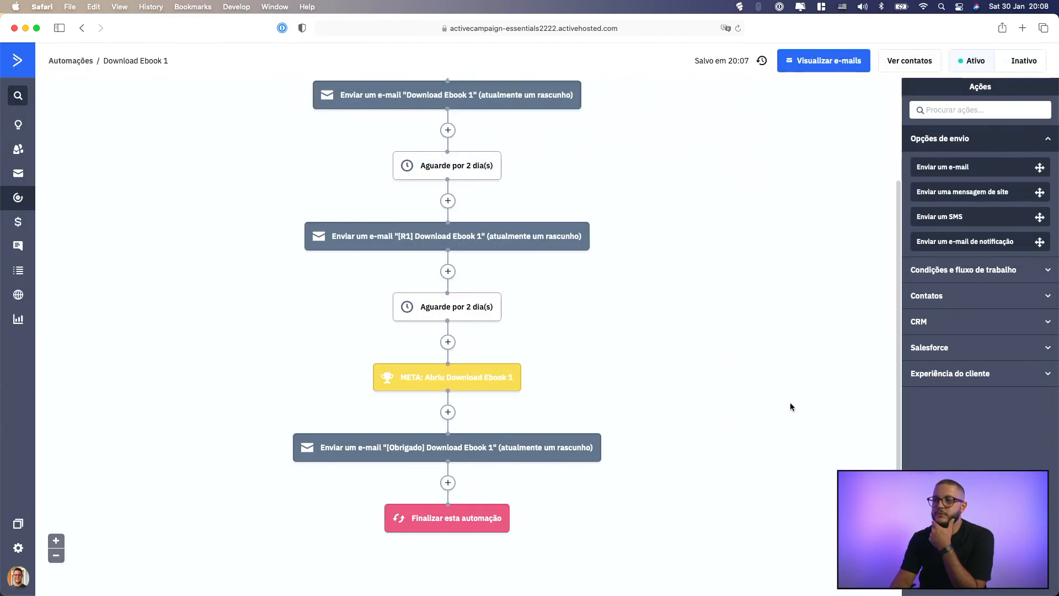
Try a Webhook action after the [Obrigado] e-mail and cancel it at the URL entry
click(448, 483)
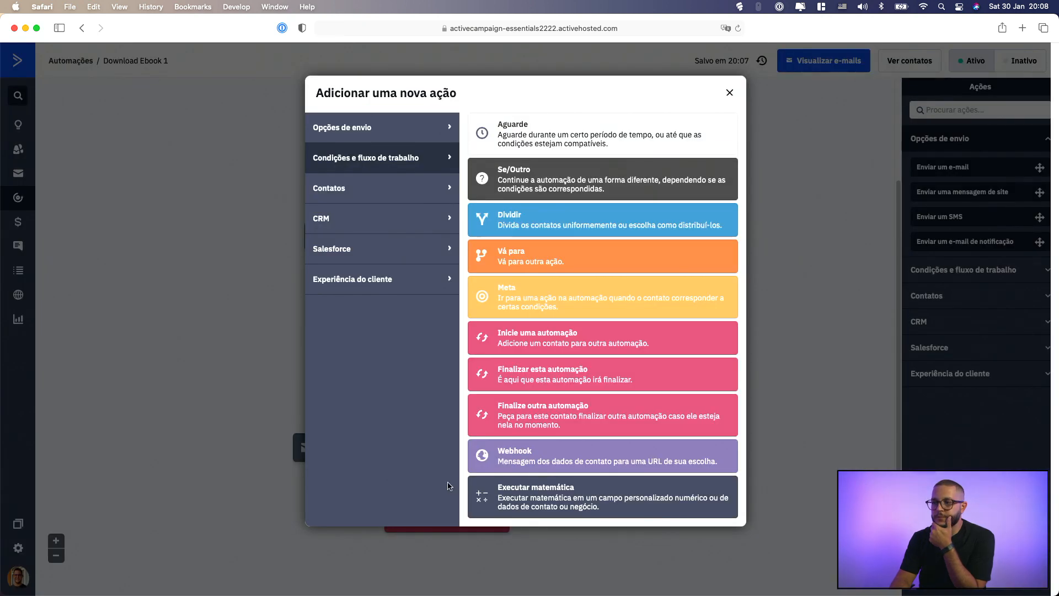
click(513, 468)
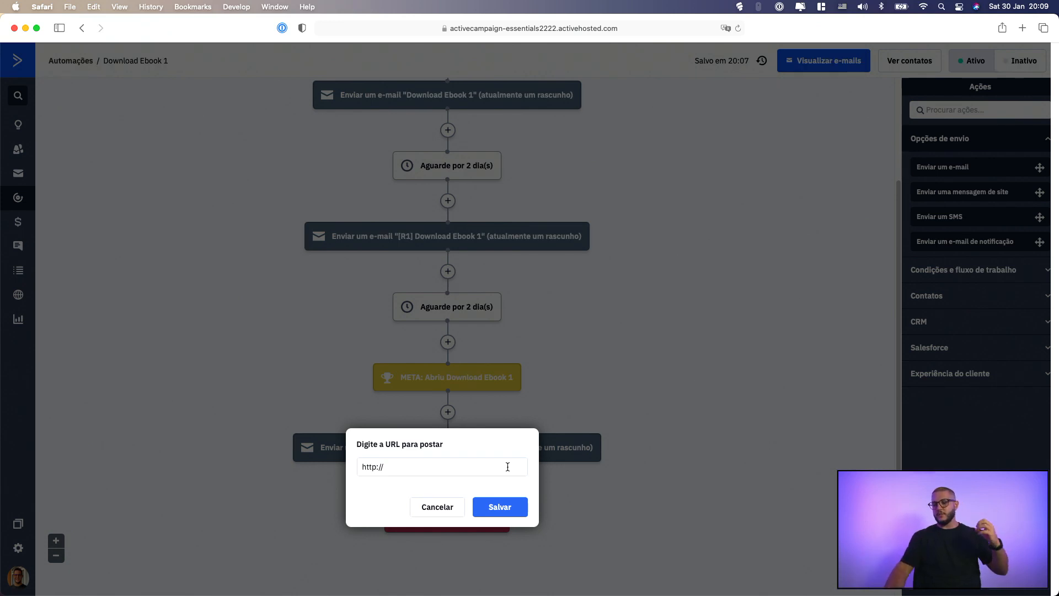
click(507, 466)
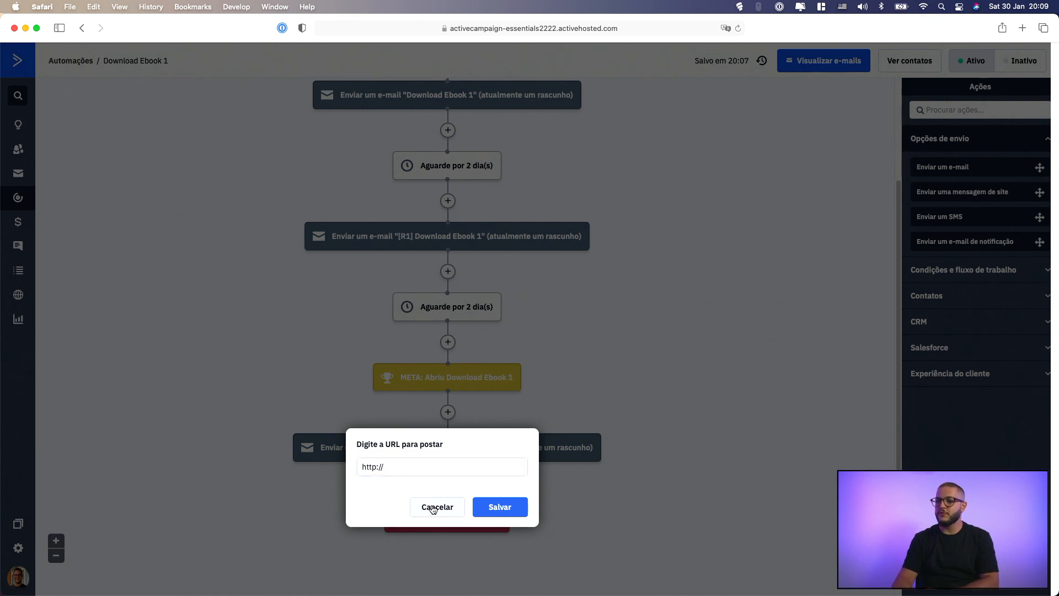
click(435, 507)
Try an Executar matemática action after the [Obrigado] e-mail that subtracts 2 days from Data de Aniversário, and clear the number
click(448, 484)
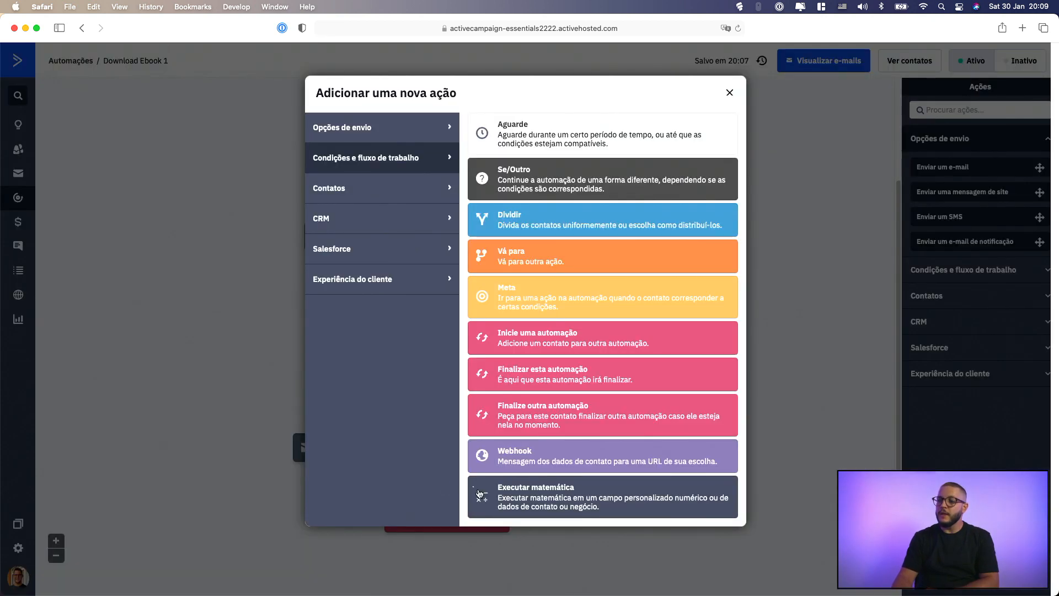
click(533, 508)
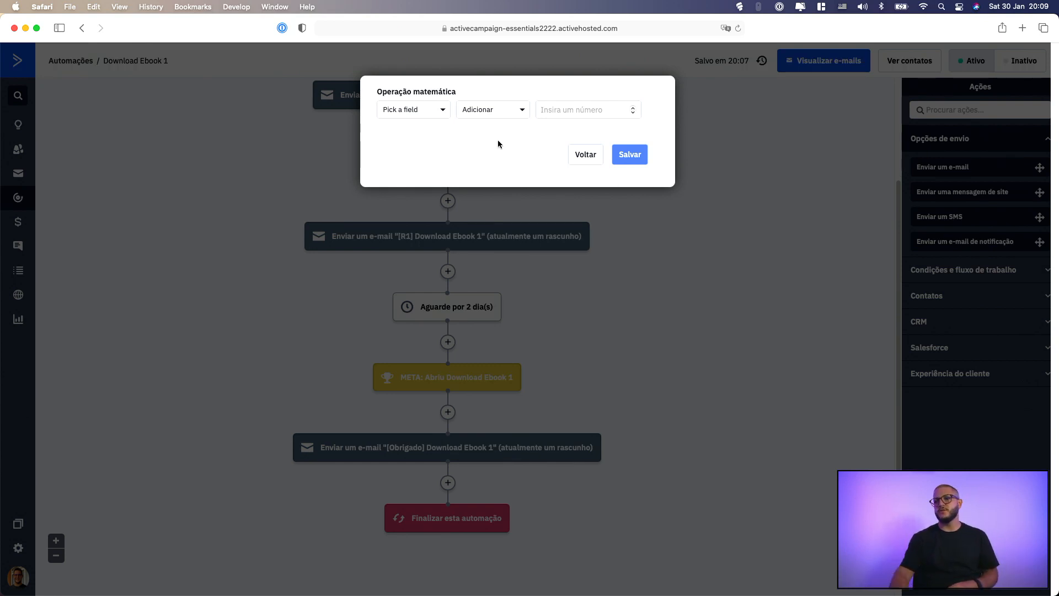
click(423, 113)
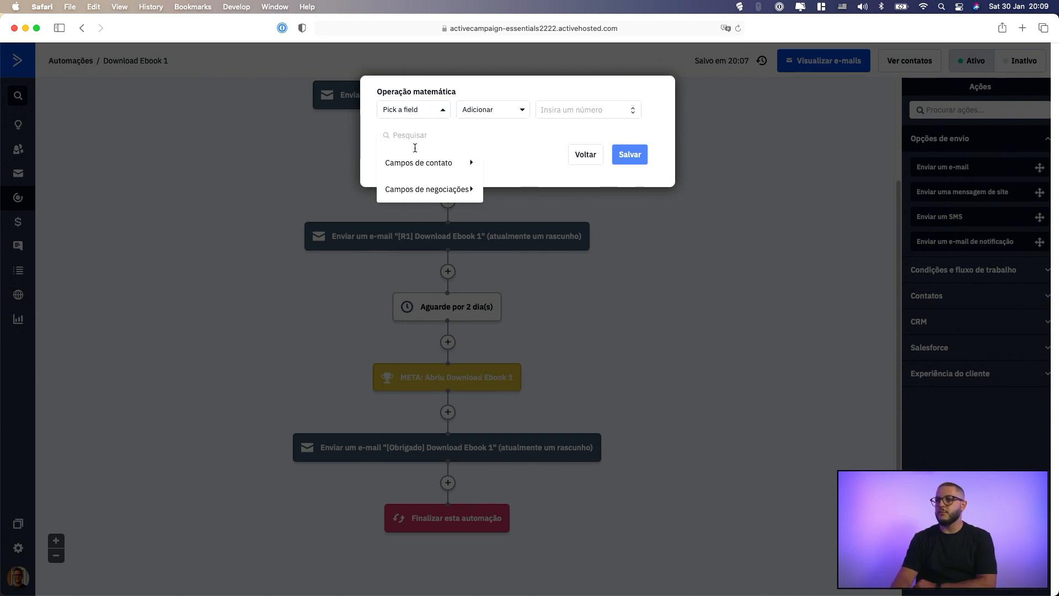
click(433, 166)
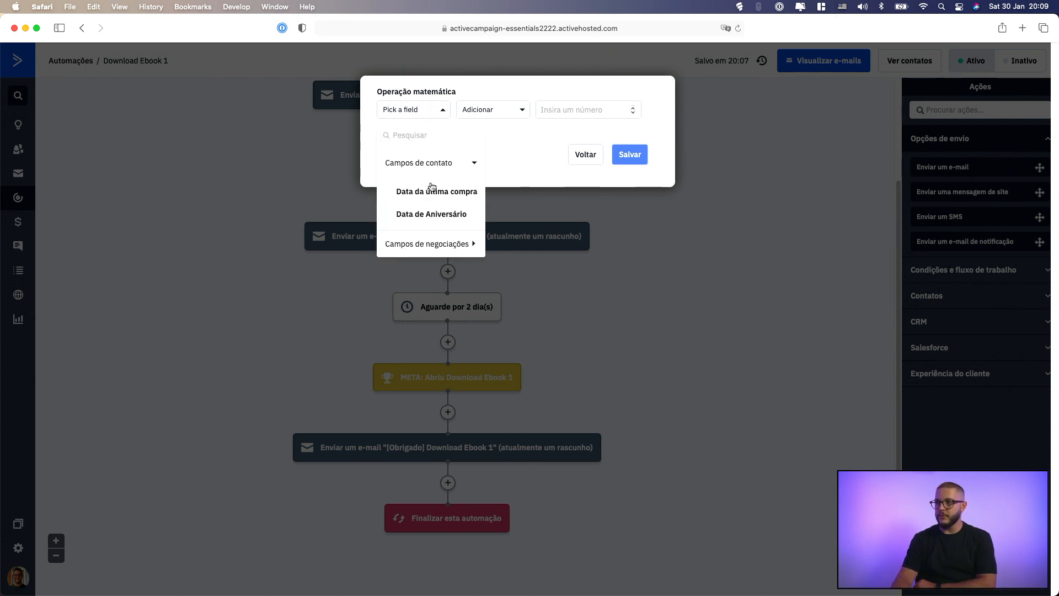
click(434, 215)
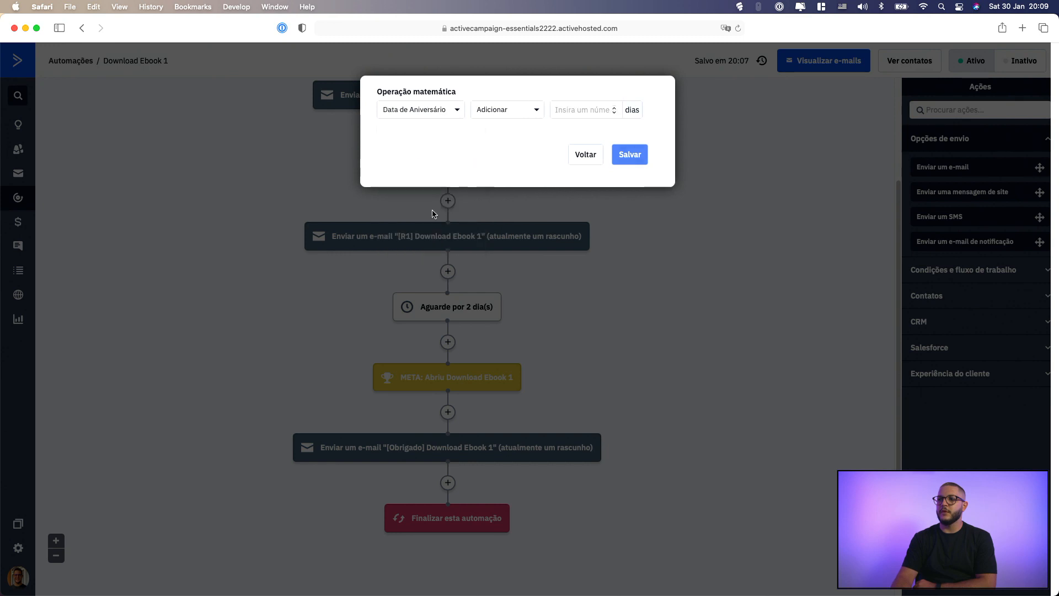
click(520, 117)
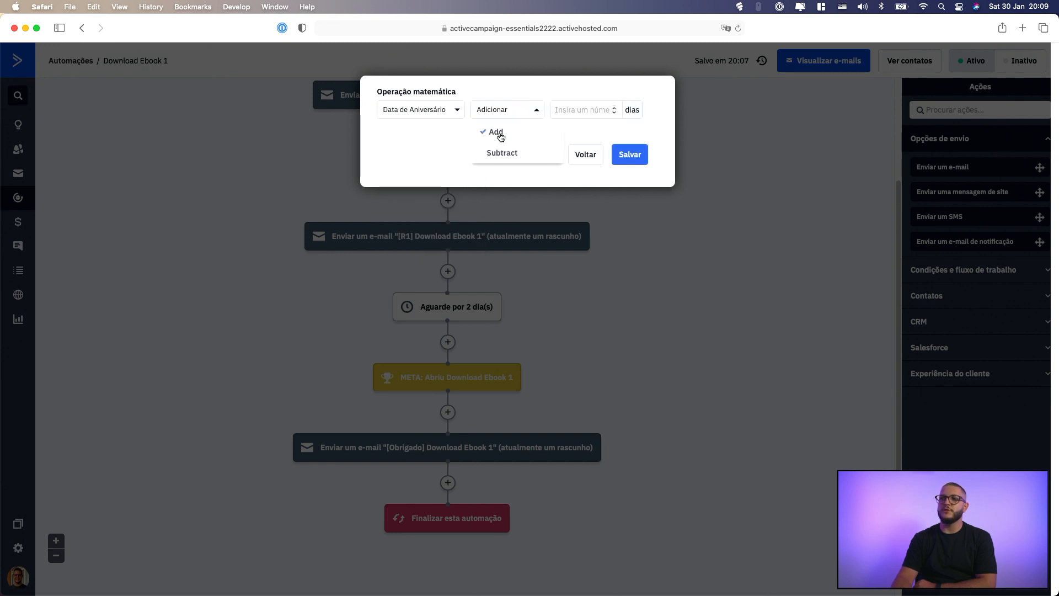
click(512, 153)
click(587, 110)
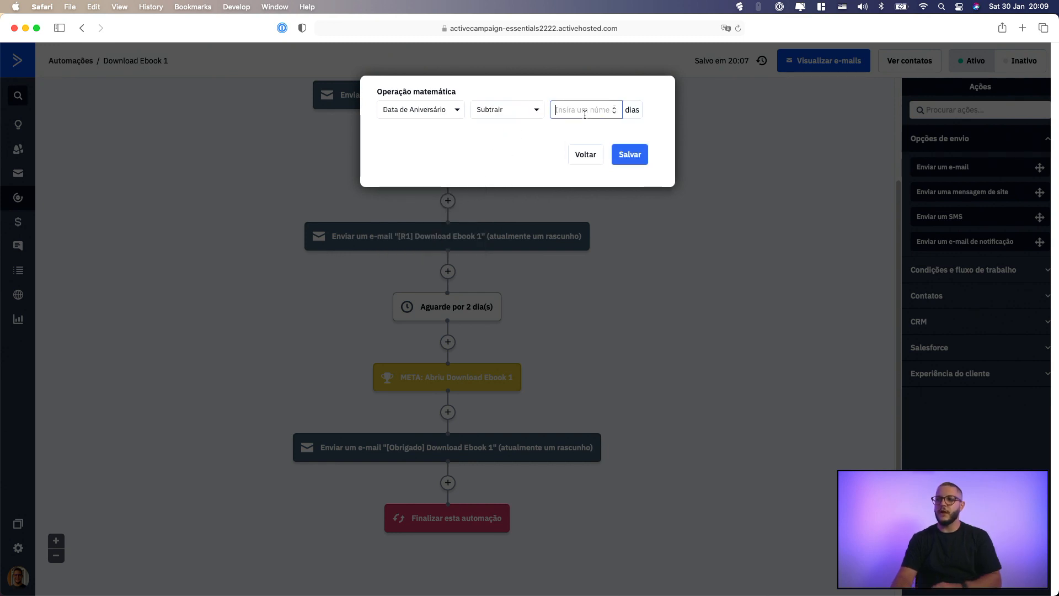
text(1)
key(BackSpace)
text(2)
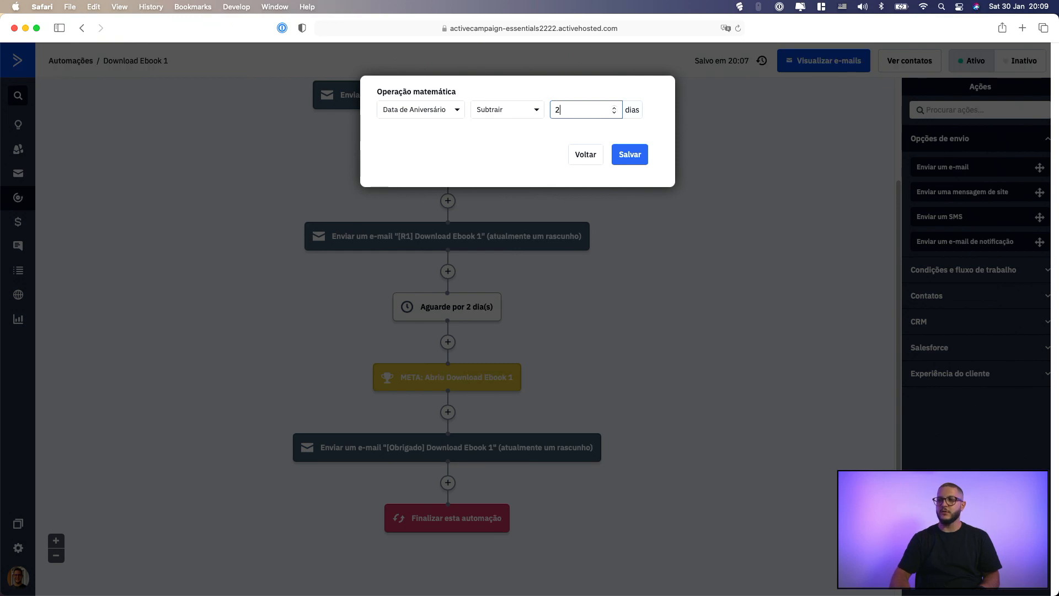
key(BackSpace)
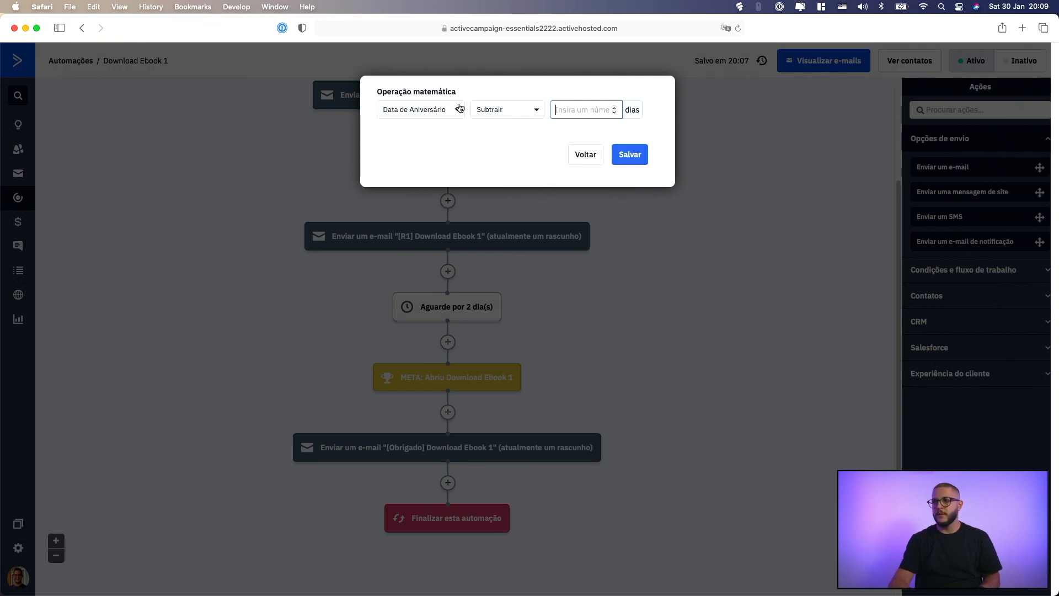
Try adding 10 to Deal Value in the math operation, look over the available operators and discard the action
click(457, 110)
click(431, 189)
click(441, 160)
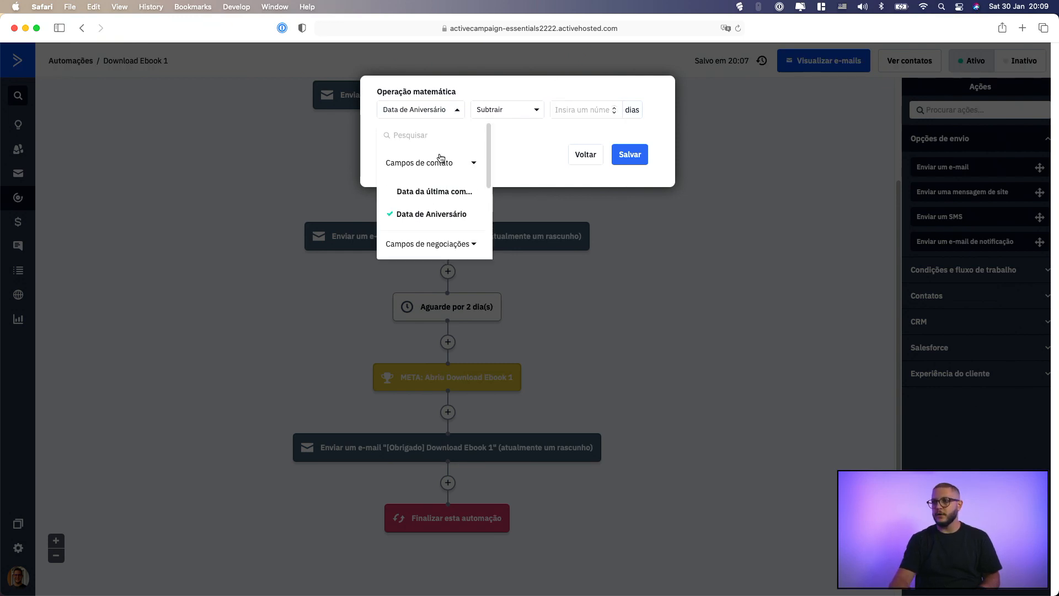
scroll(454, 179, down, 3)
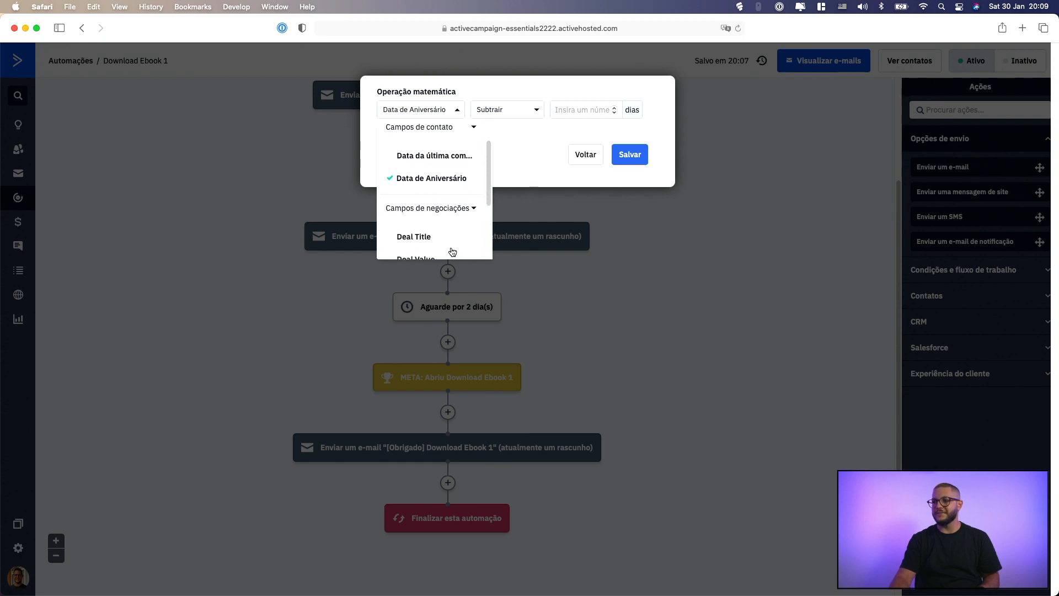
scroll(443, 245, down, 1)
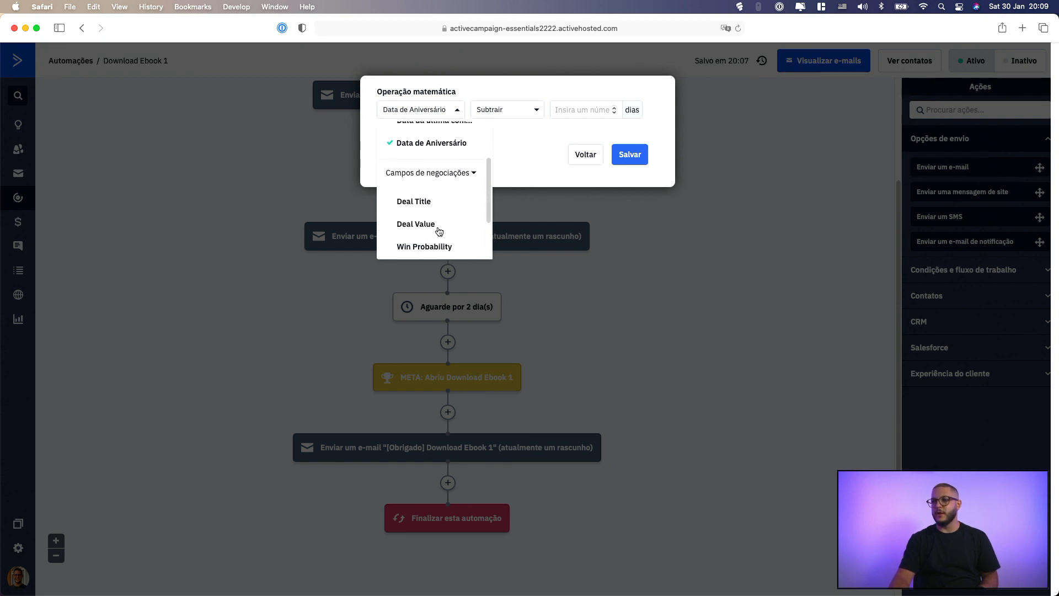
click(440, 231)
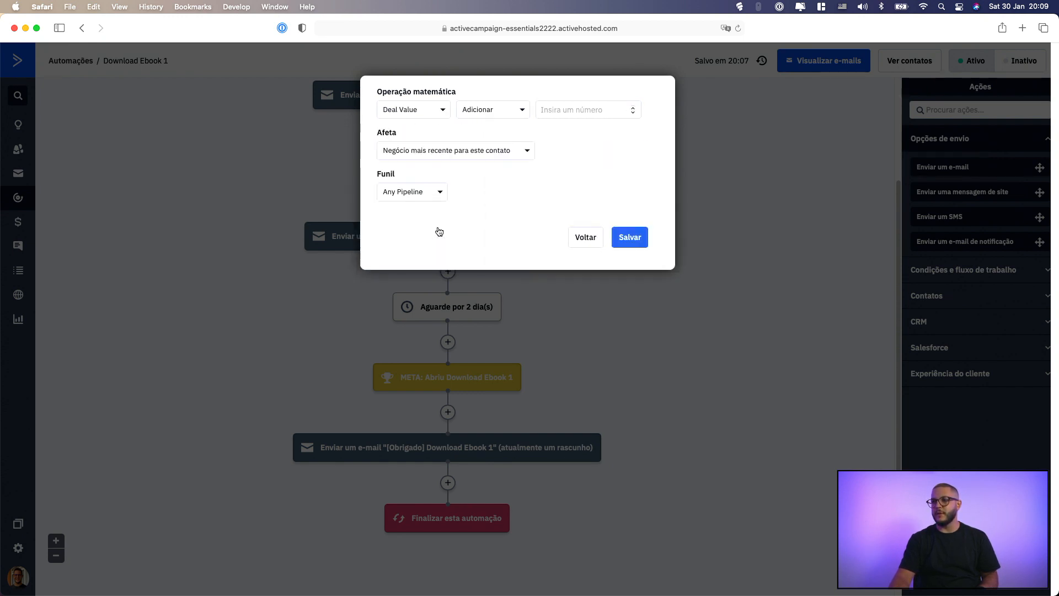
click(499, 111)
click(546, 109)
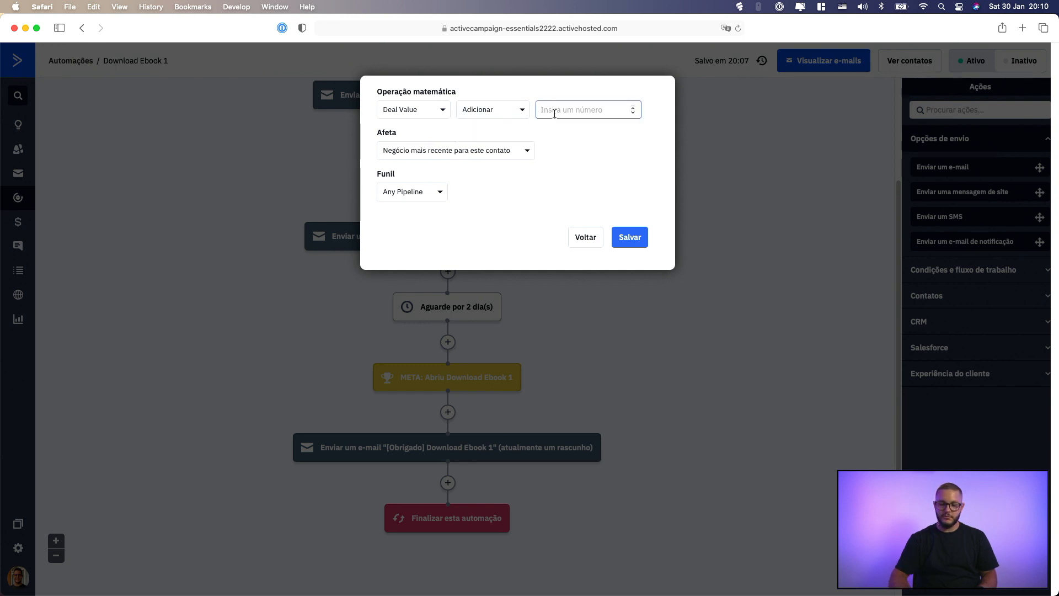
text(10)
click(495, 113)
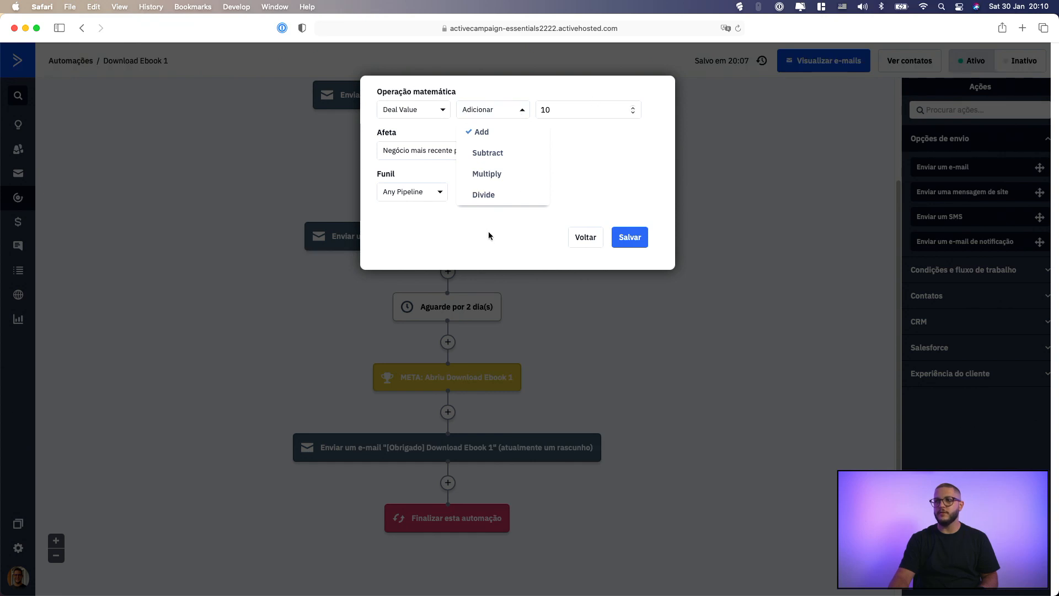
click(609, 202)
click(586, 237)
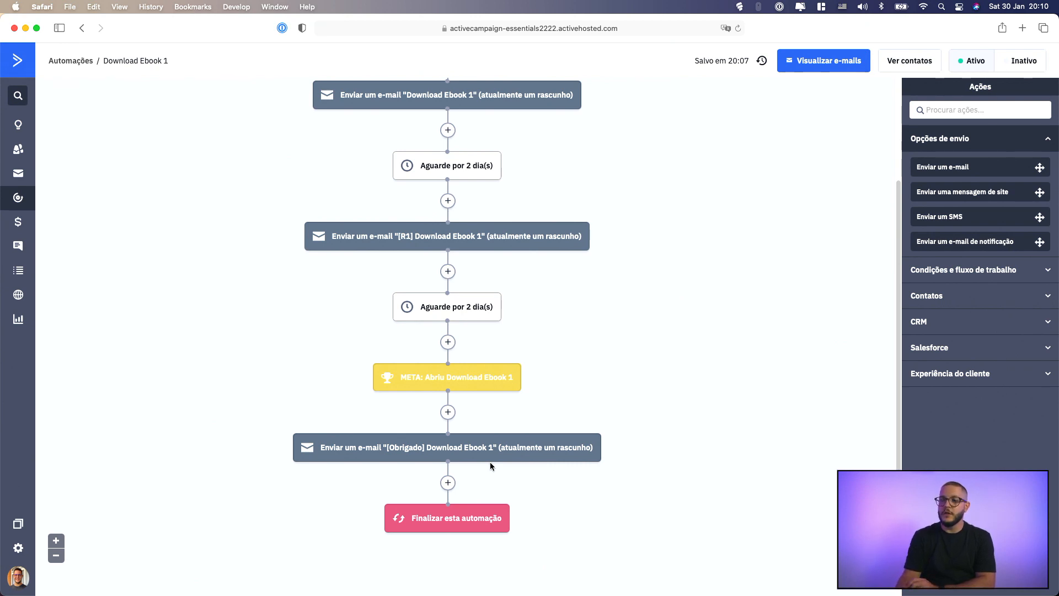
Open the selection of new actions for the point between the [Obrigado] e-mail and the end of the automation
click(454, 484)
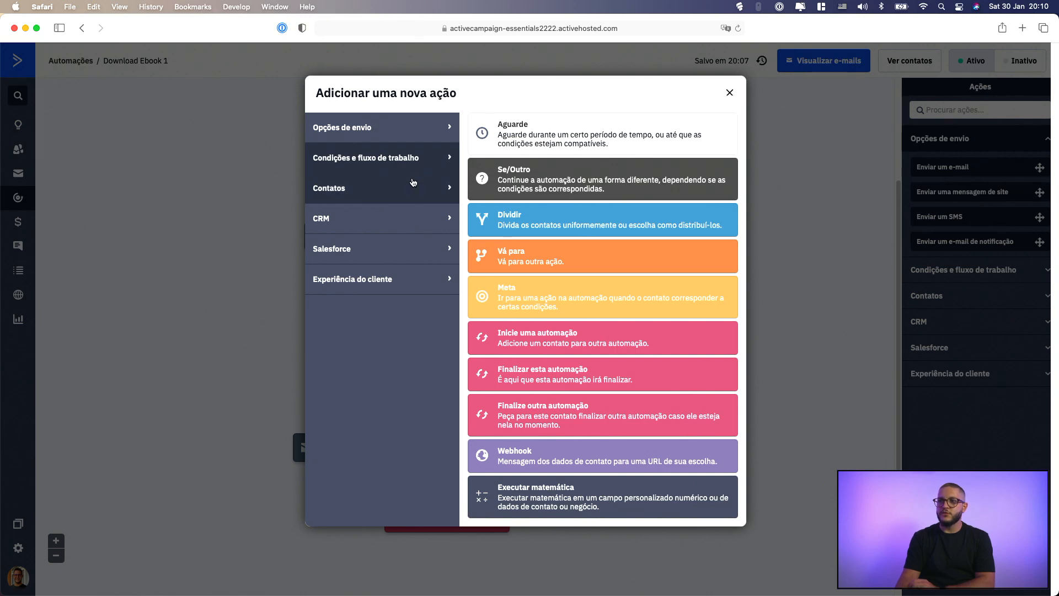